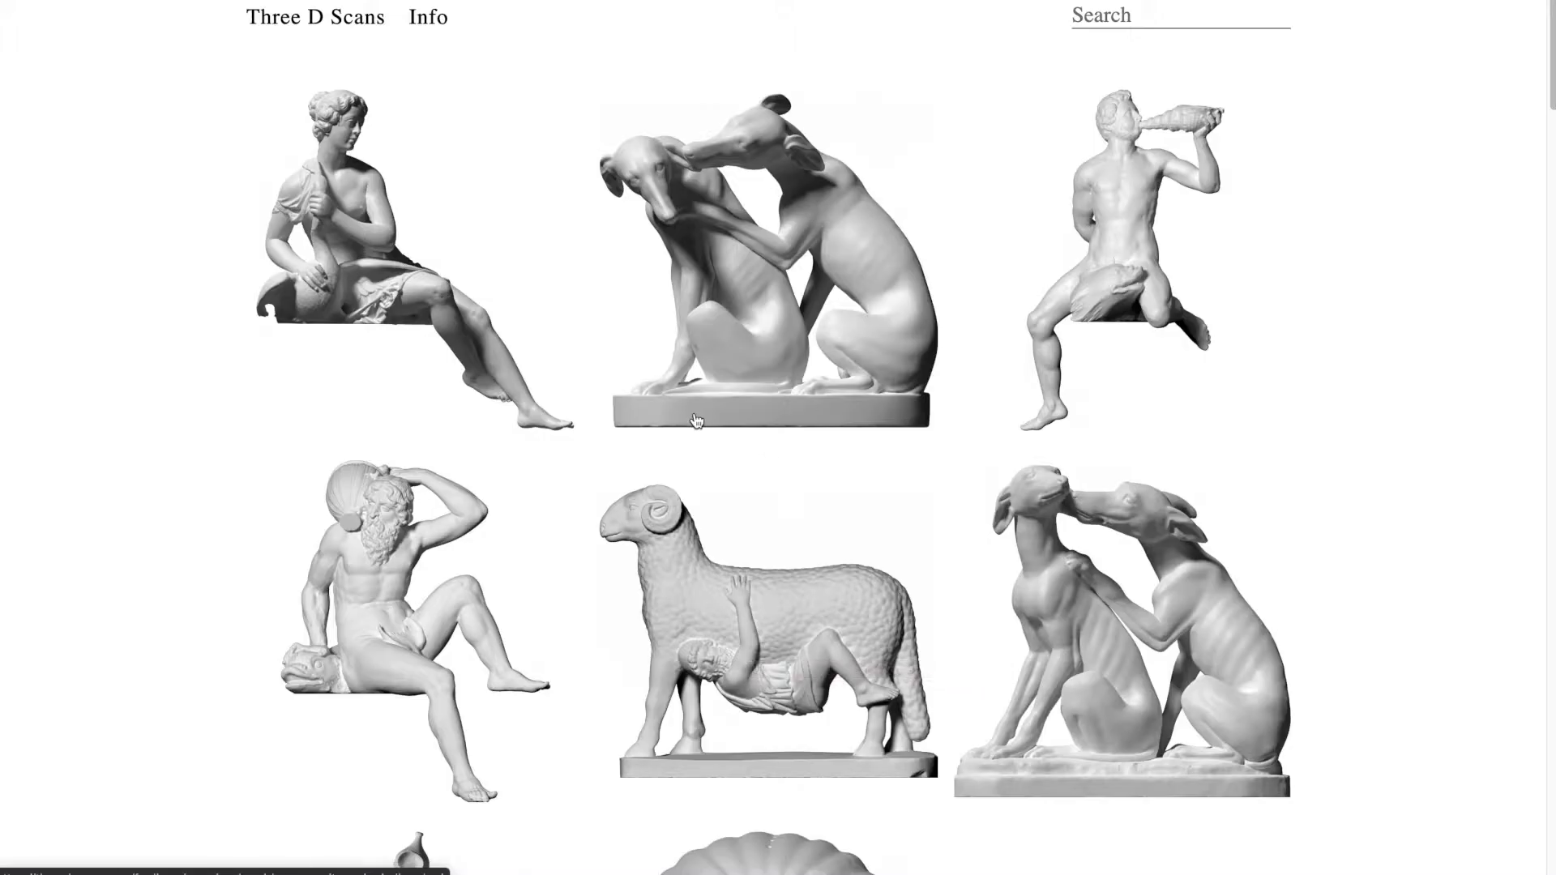
Step: Scroll the Three D Scans gallery down to the Provost statue and open its scan page
scroll(721, 425, "down", 2)
scroll(698, 420, "down", 3)
scroll(699, 420, "down", 2)
scroll(698, 419, "down", 3)
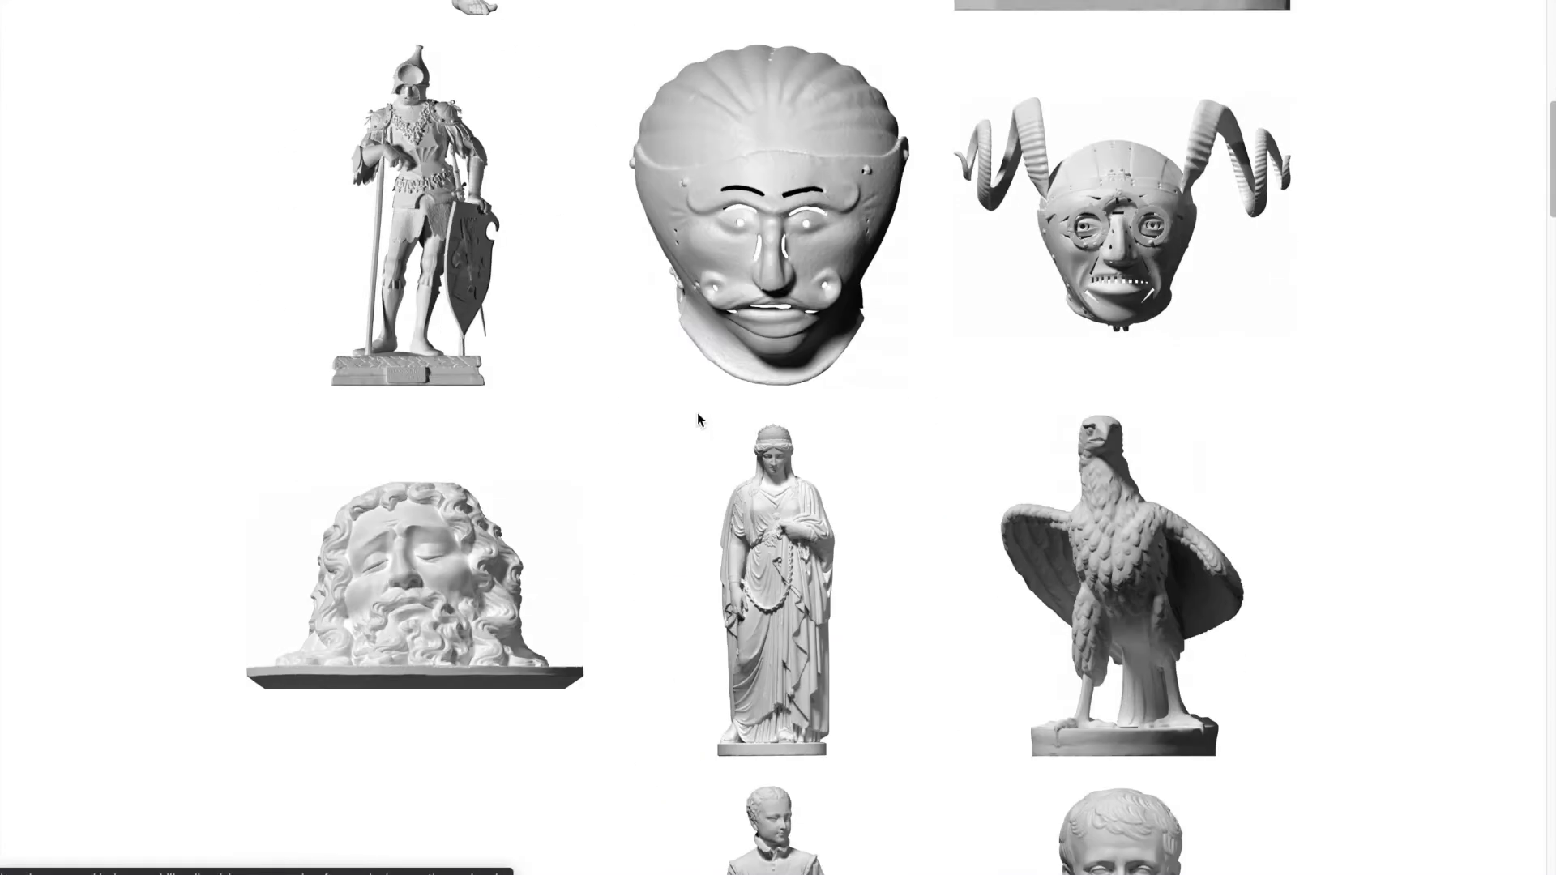
scroll(698, 419, "down", 5)
scroll(698, 419, "down", 2)
scroll(698, 419, "down", 5)
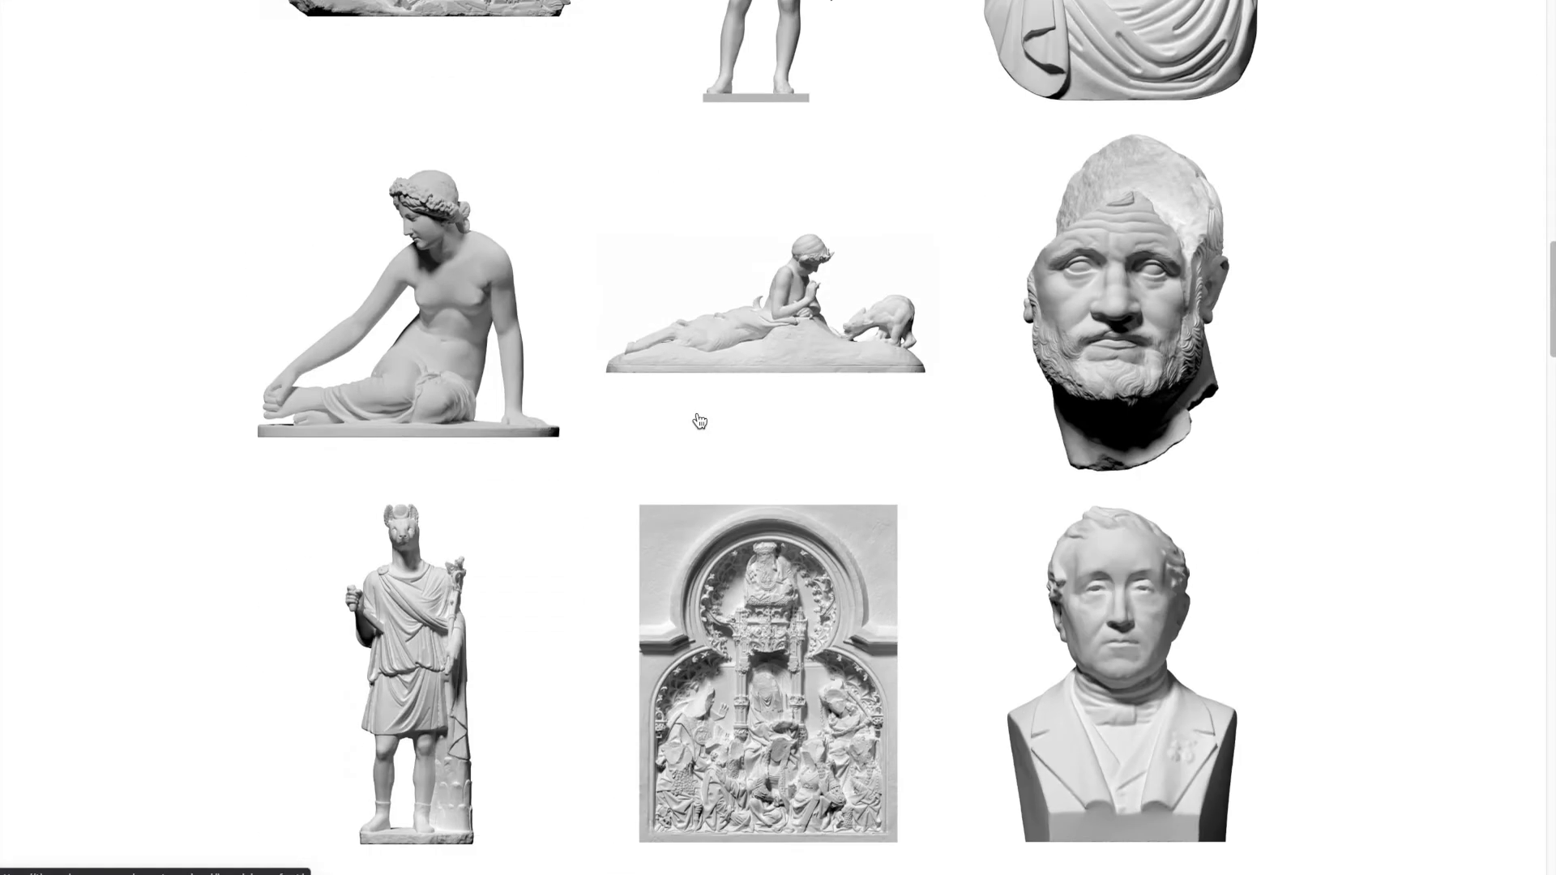
scroll(699, 420, "down", 2)
scroll(698, 419, "down", 2)
scroll(699, 420, "down", 2)
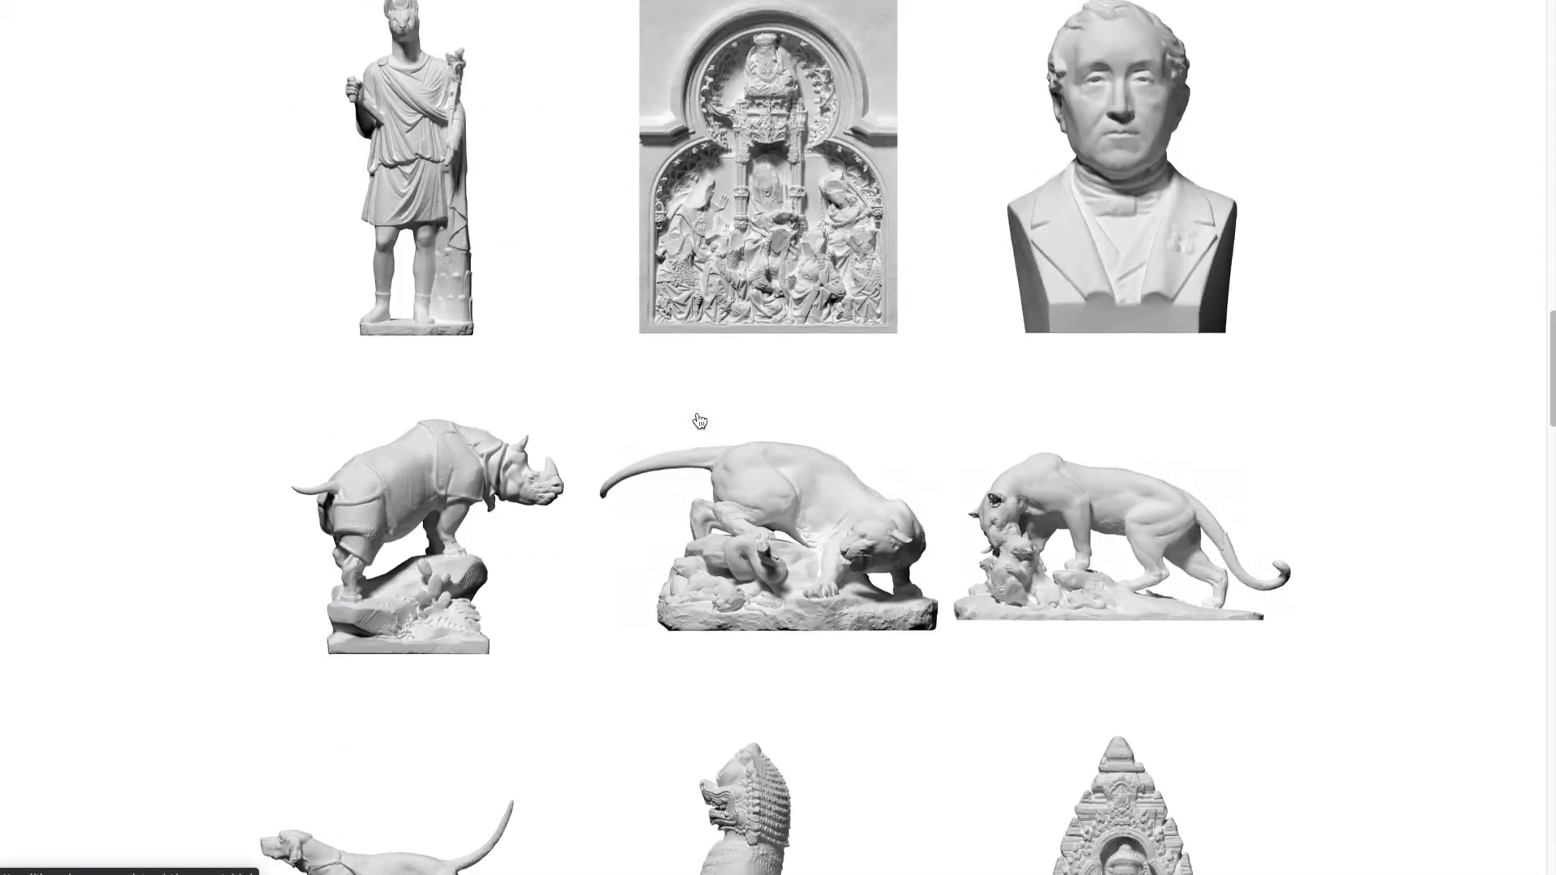
scroll(699, 420, "down", 3)
scroll(699, 420, "down", 4)
scroll(698, 420, "down", 8)
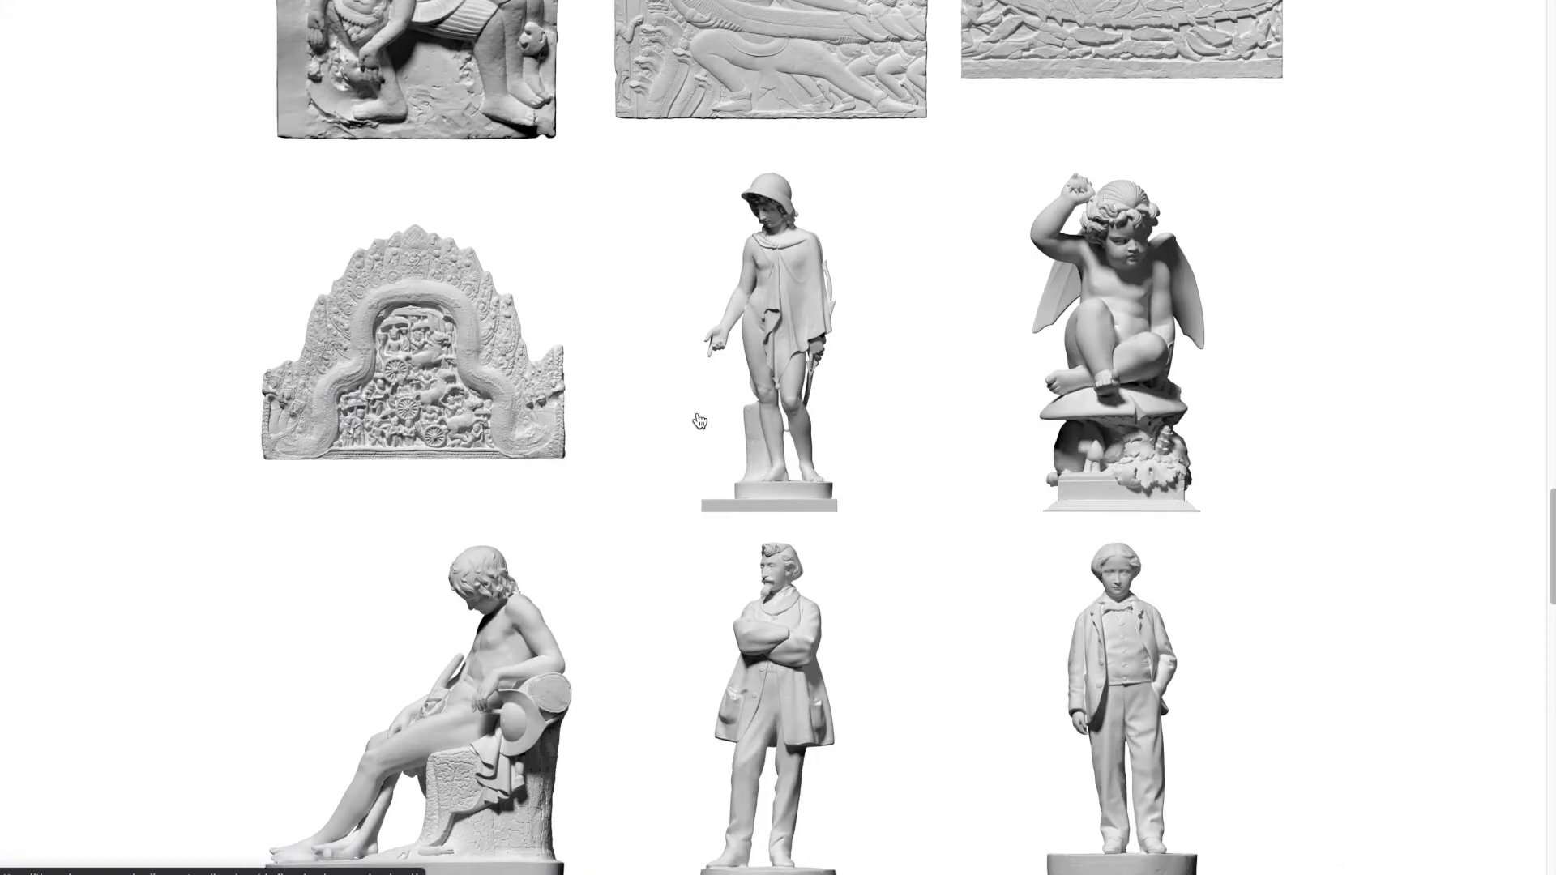
scroll(699, 419, "down", 5)
scroll(698, 419, "down", 5)
scroll(698, 420, "down", 5)
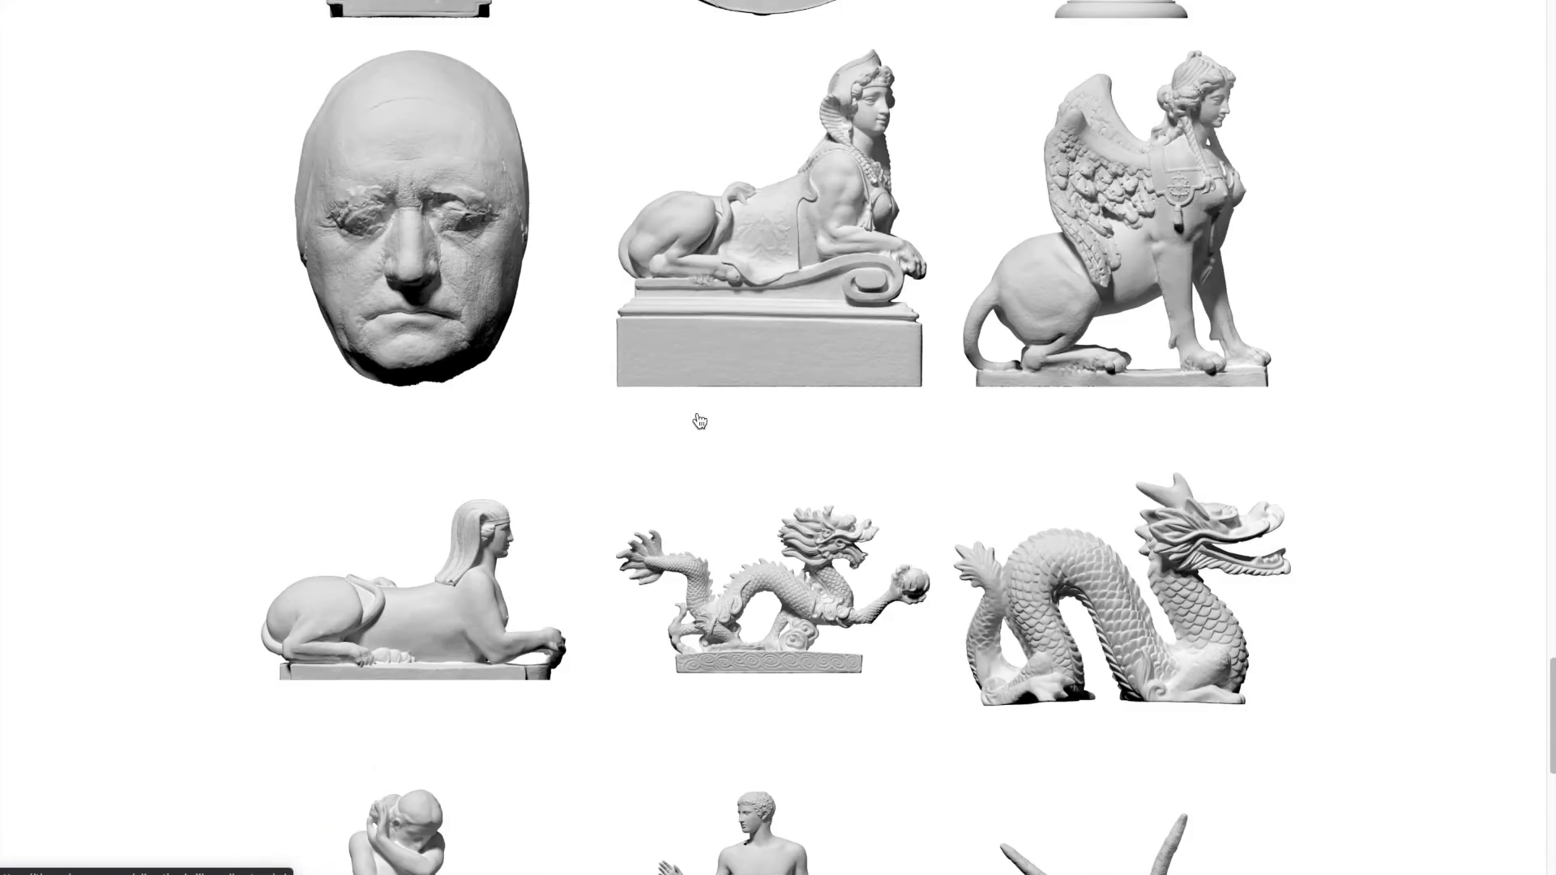
scroll(699, 419, "down", 5)
scroll(698, 419, "down", 5)
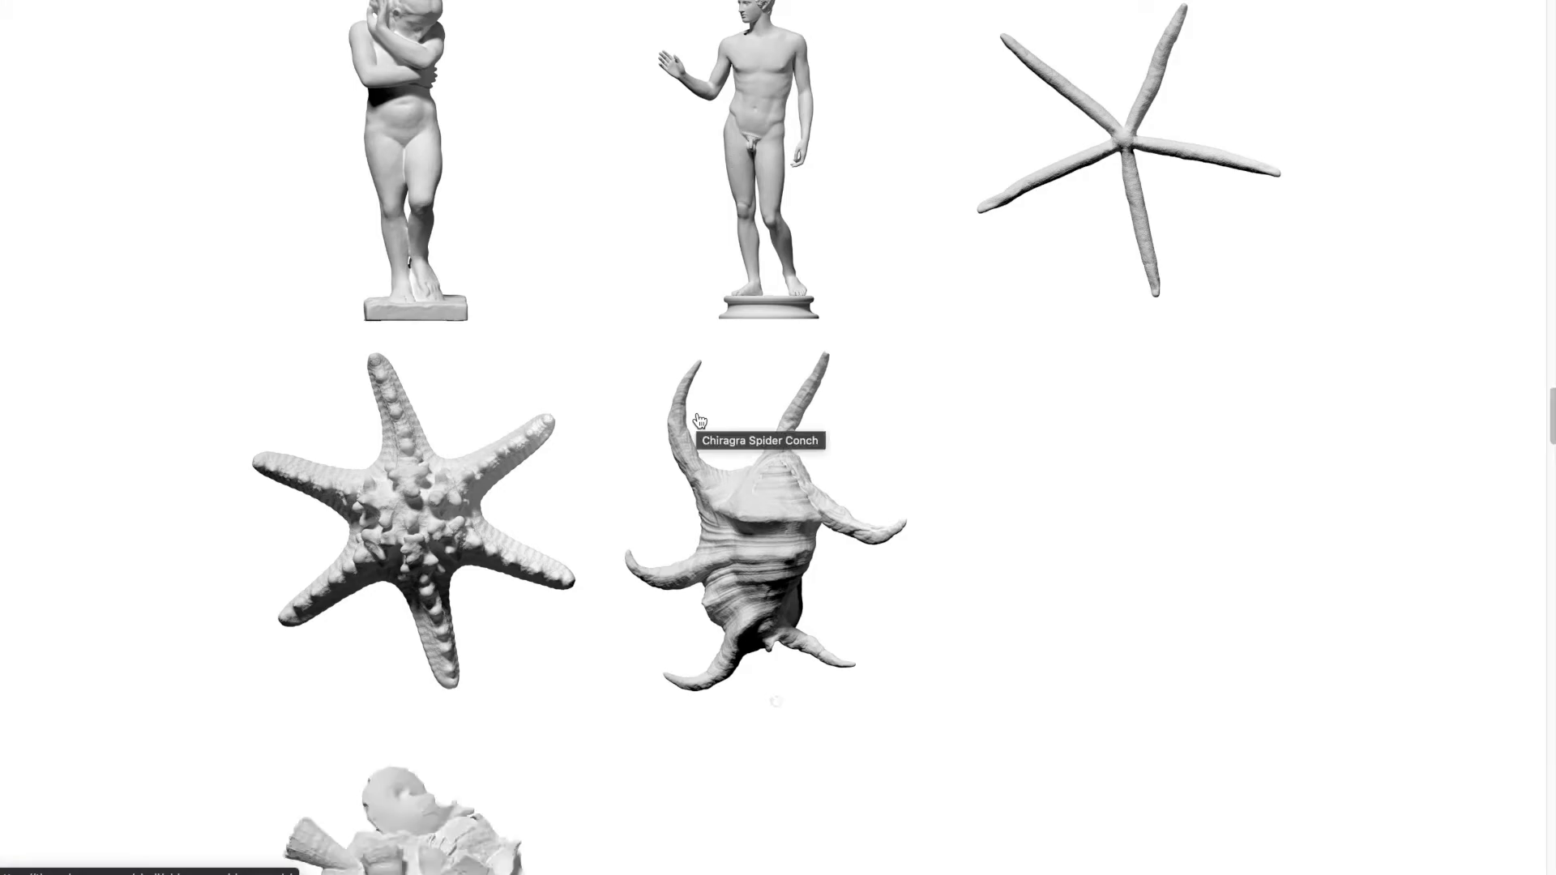
scroll(698, 420, "down", 2)
scroll(698, 420, "down", 1)
scroll(699, 419, "down", 5)
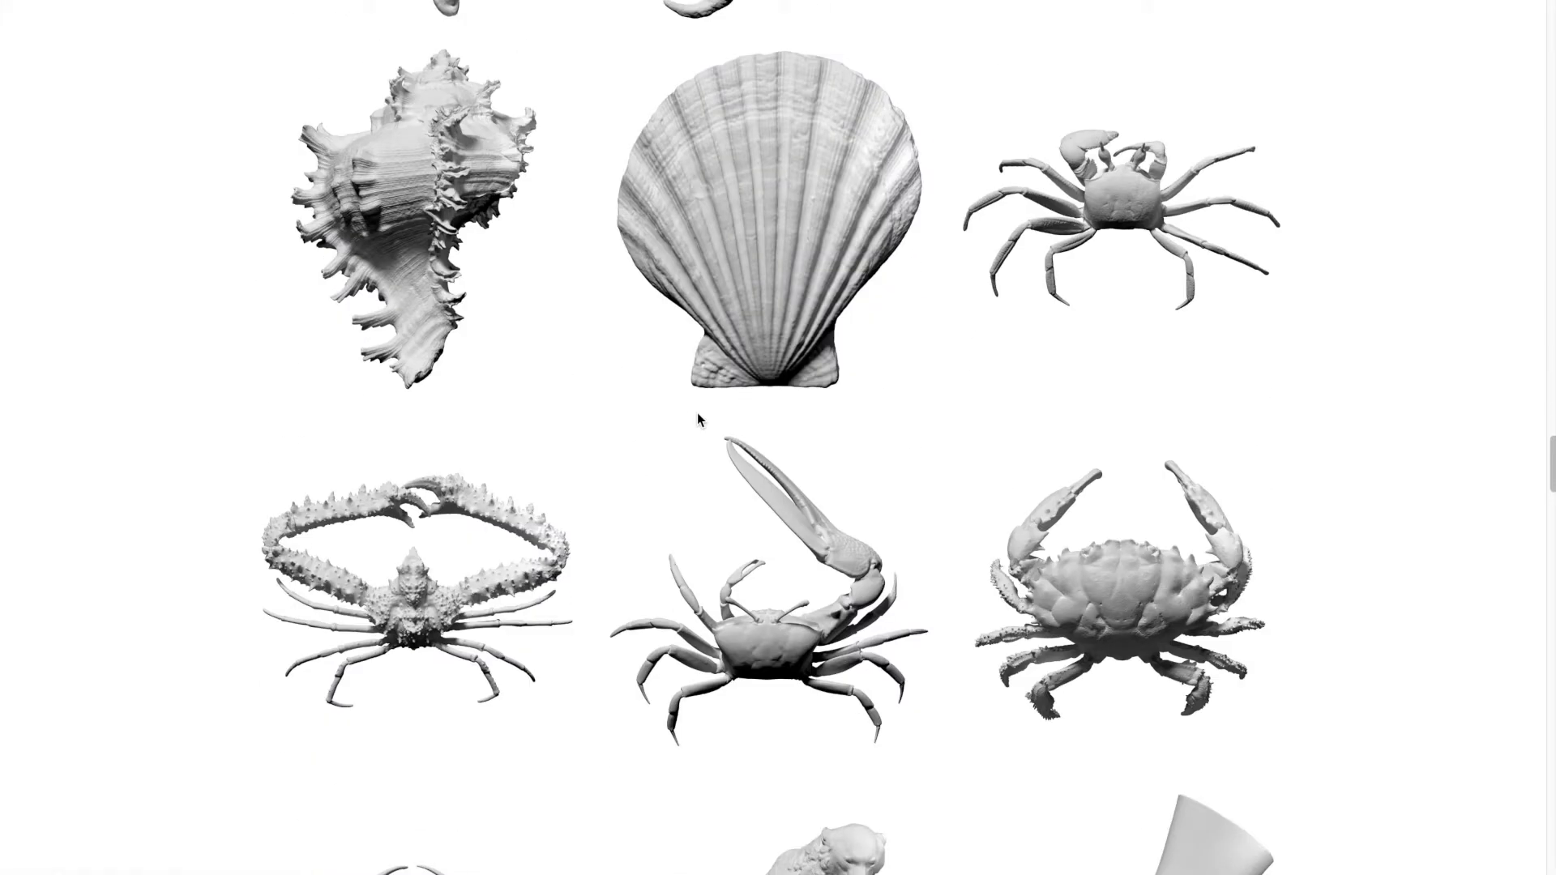
scroll(699, 420, "down", 5)
scroll(698, 420, "down", 5)
scroll(698, 420, "down", 2)
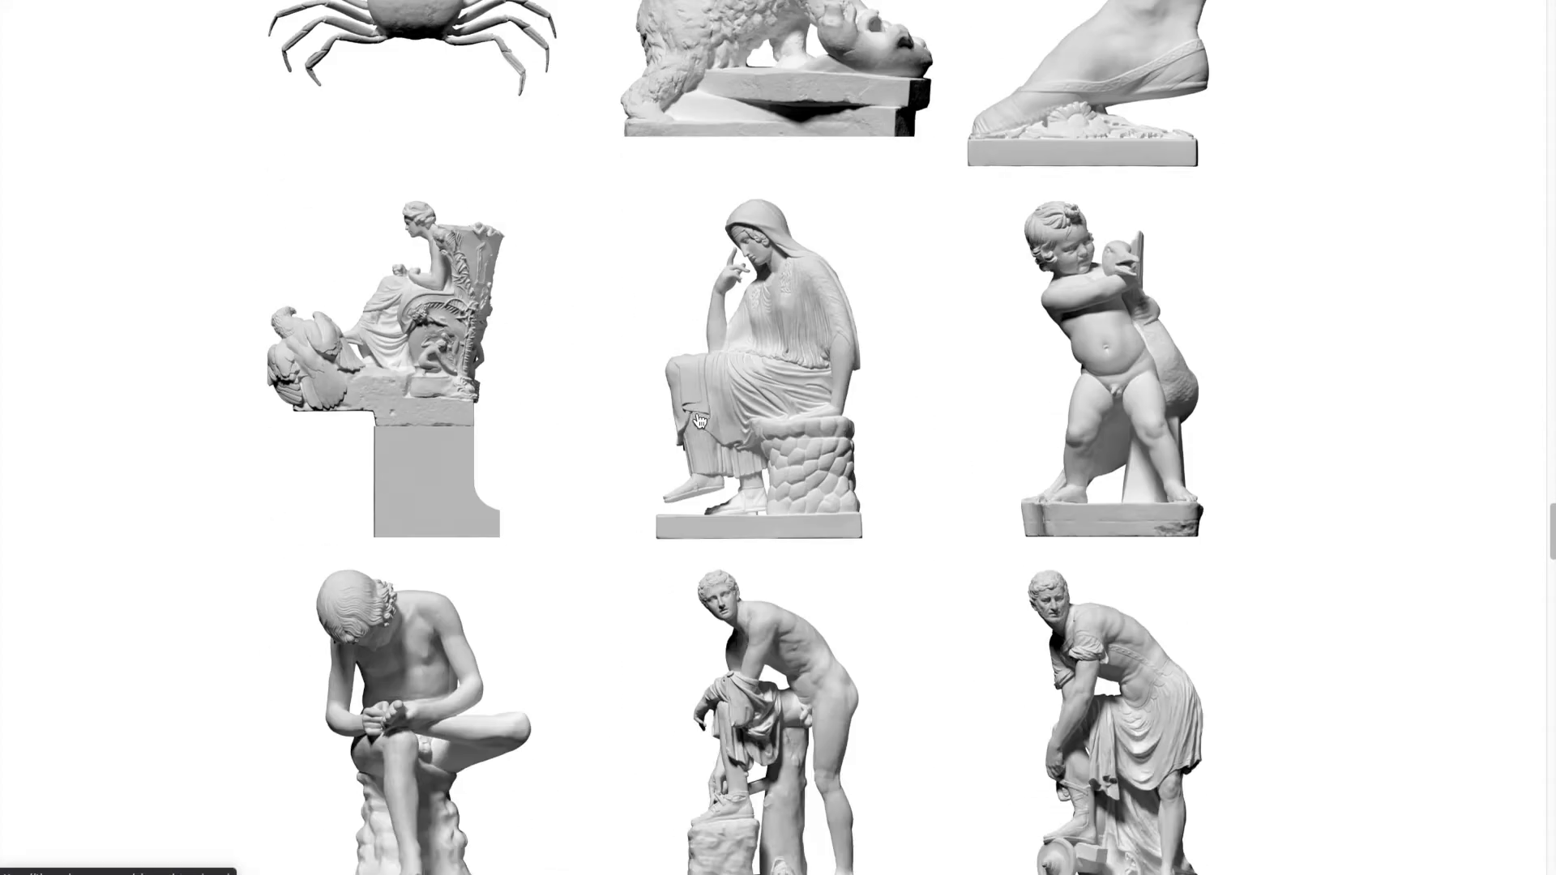
scroll(699, 419, "down", 5)
scroll(698, 420, "down", 5)
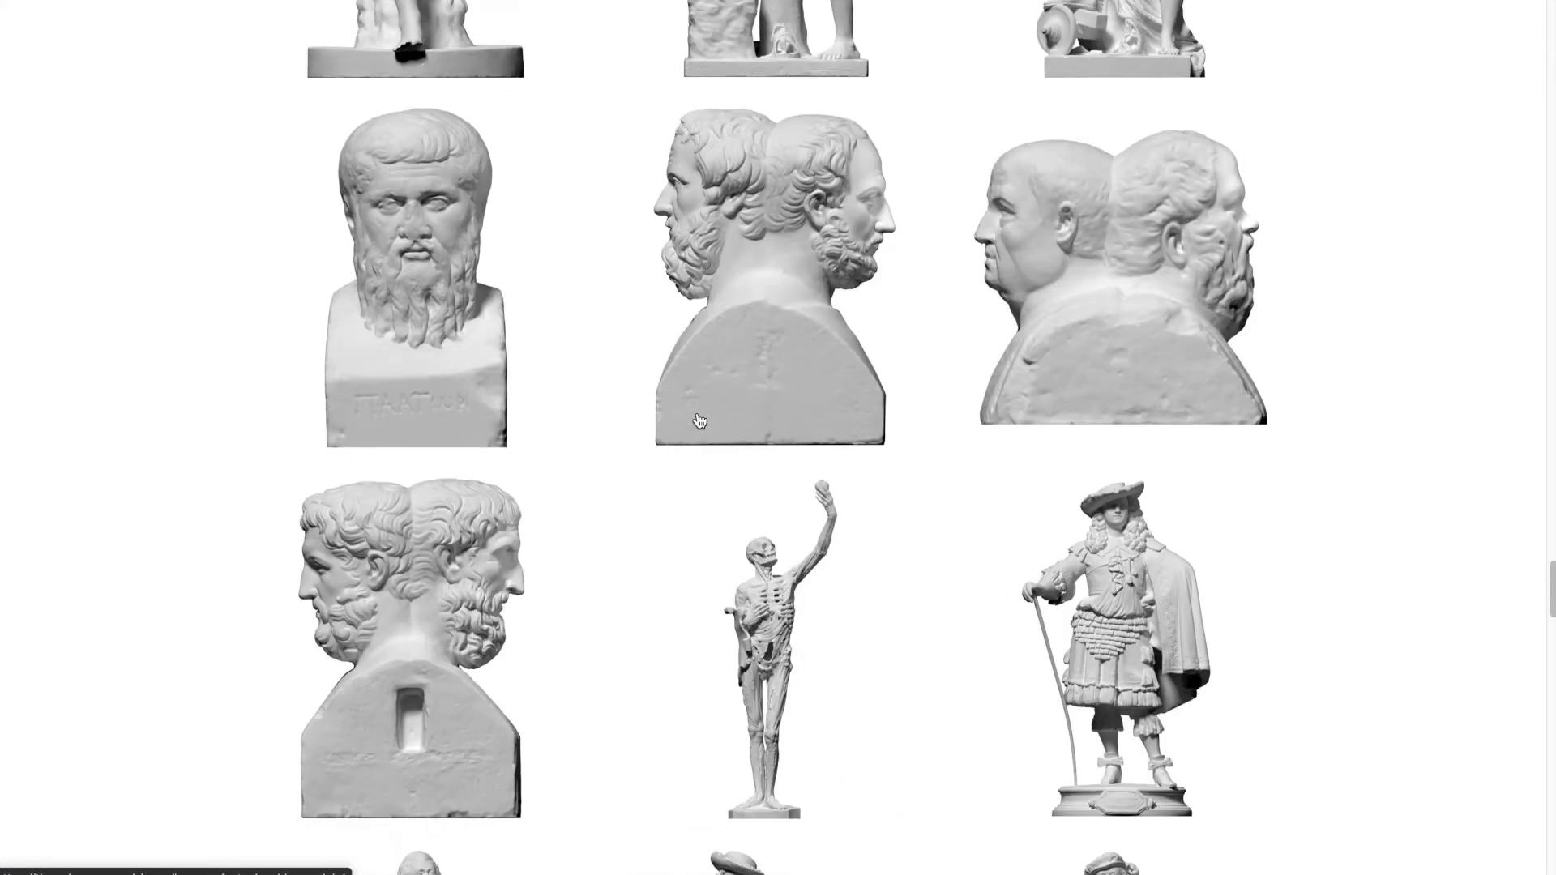
scroll(698, 420, "down", 5)
scroll(698, 418, "down", 1)
scroll(699, 418, "down", 1)
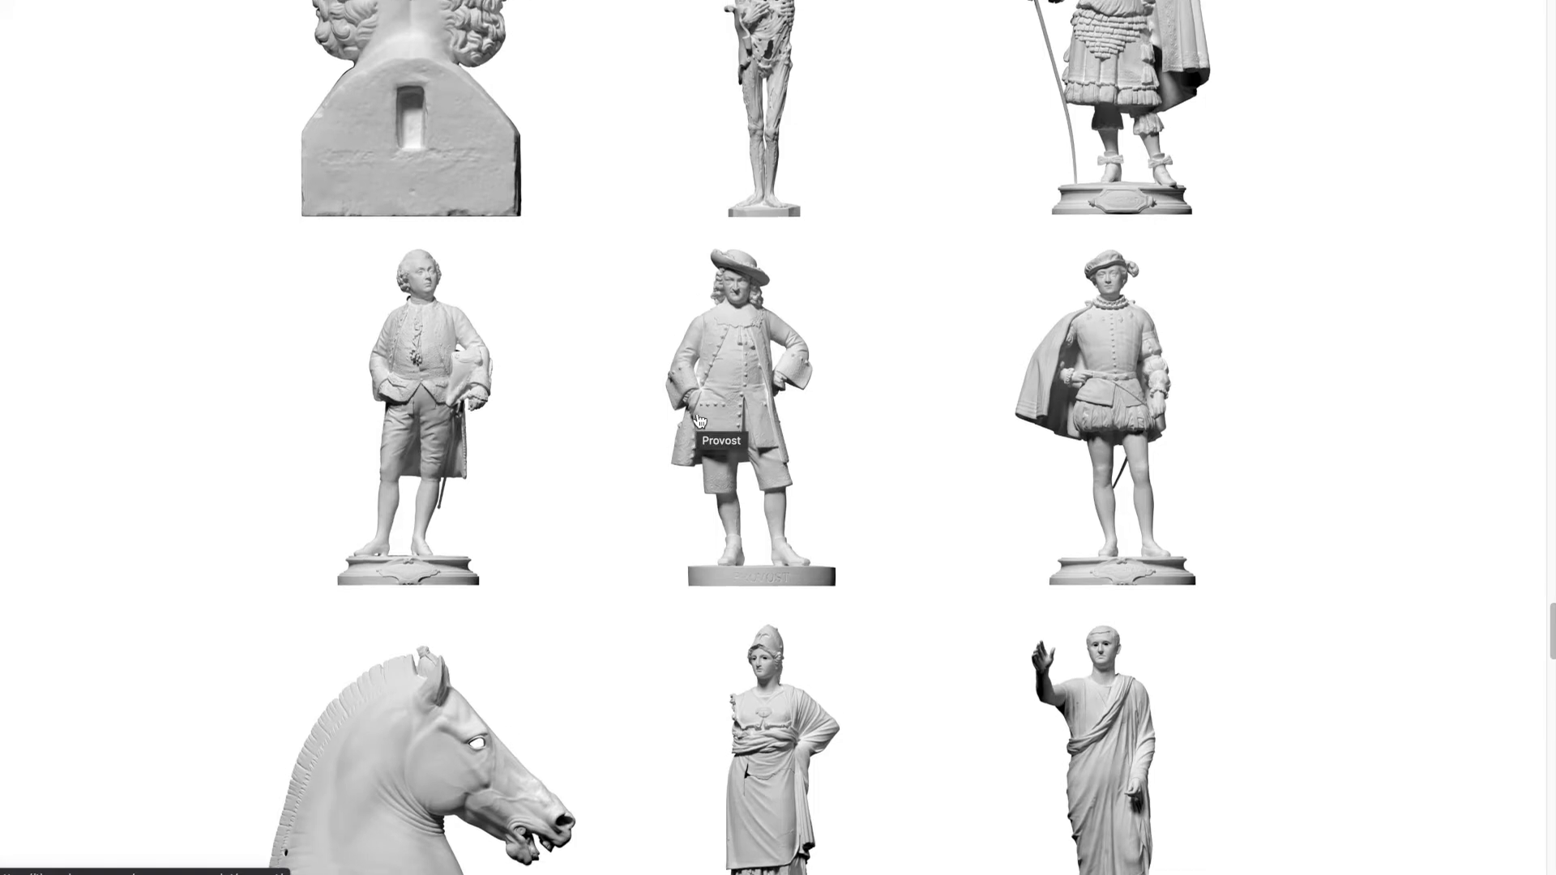
scroll(713, 405, "up", 1)
left_click(745, 393)
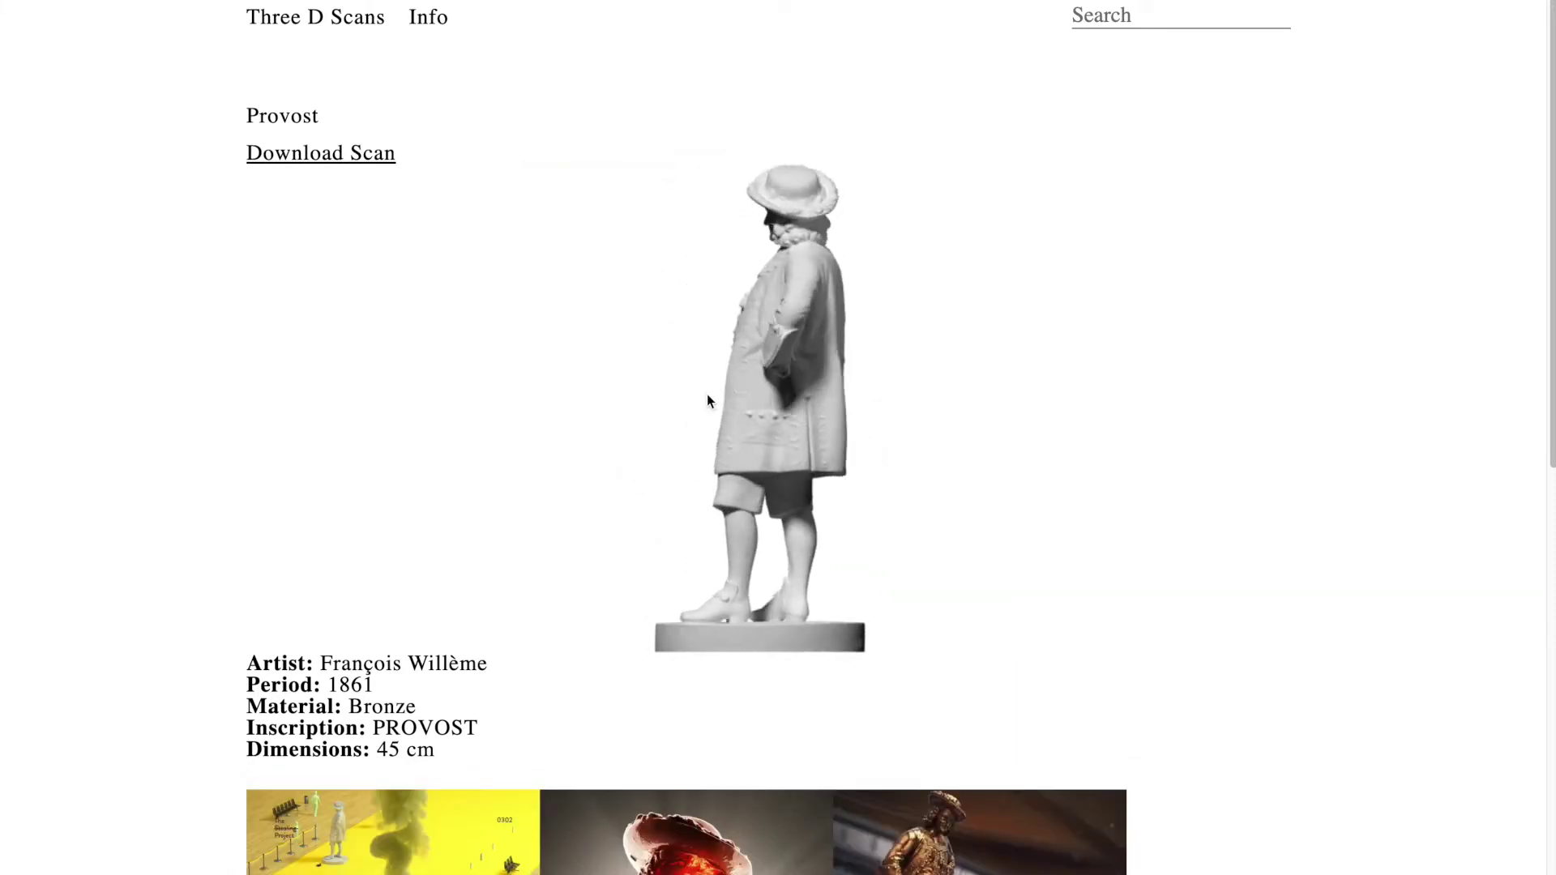
Step: Look over the Provost page details, then download the Provost scan
scroll(660, 430, "down", 2)
scroll(661, 430, "down", 4)
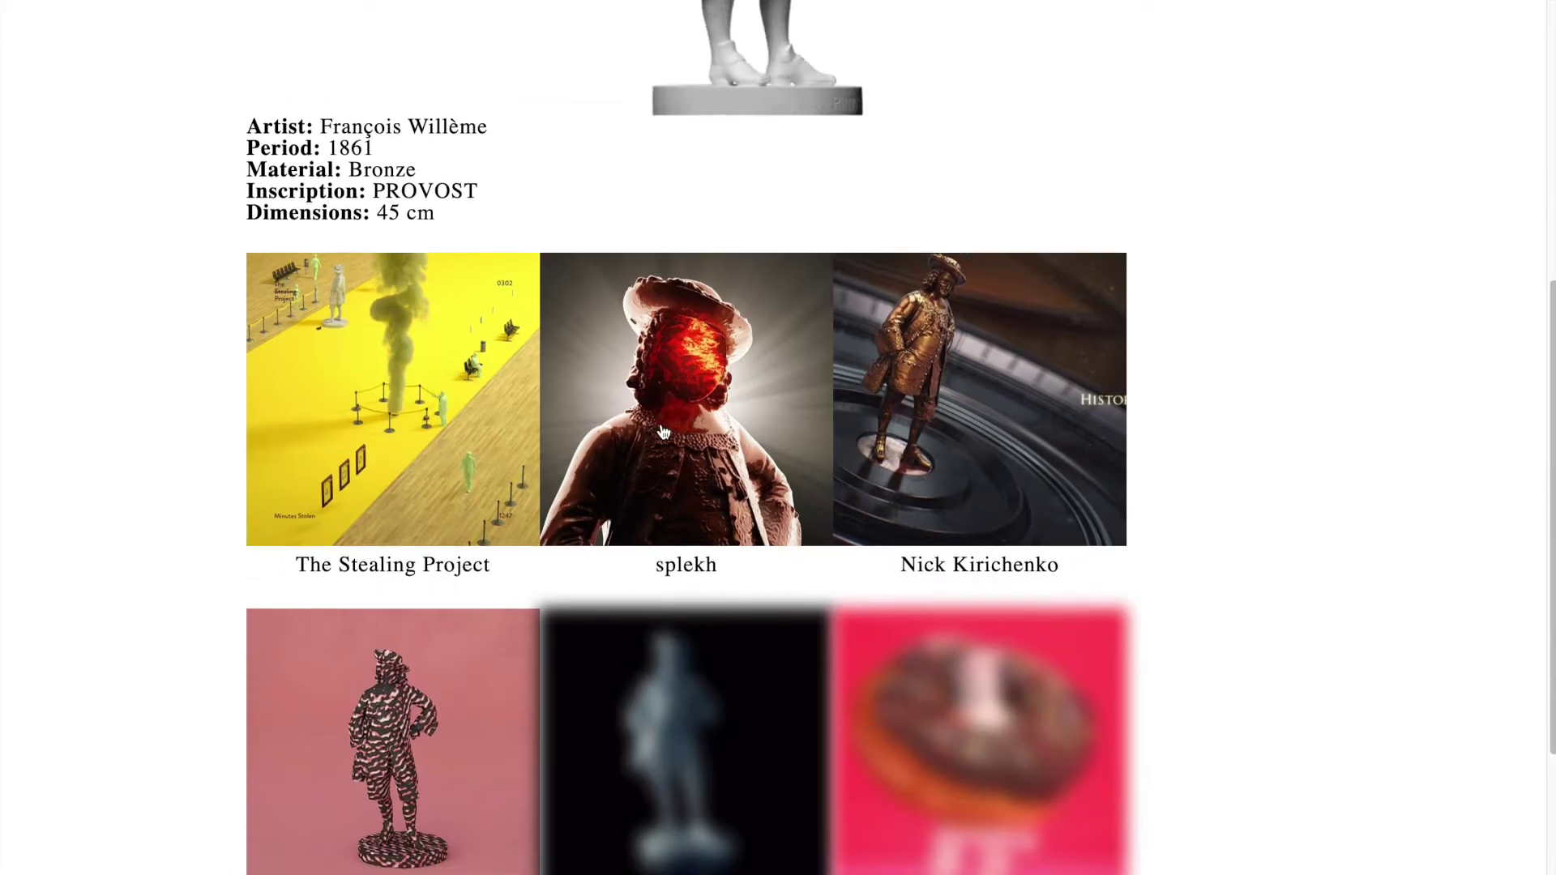
scroll(662, 431, "down", 3)
scroll(662, 431, "up", 9)
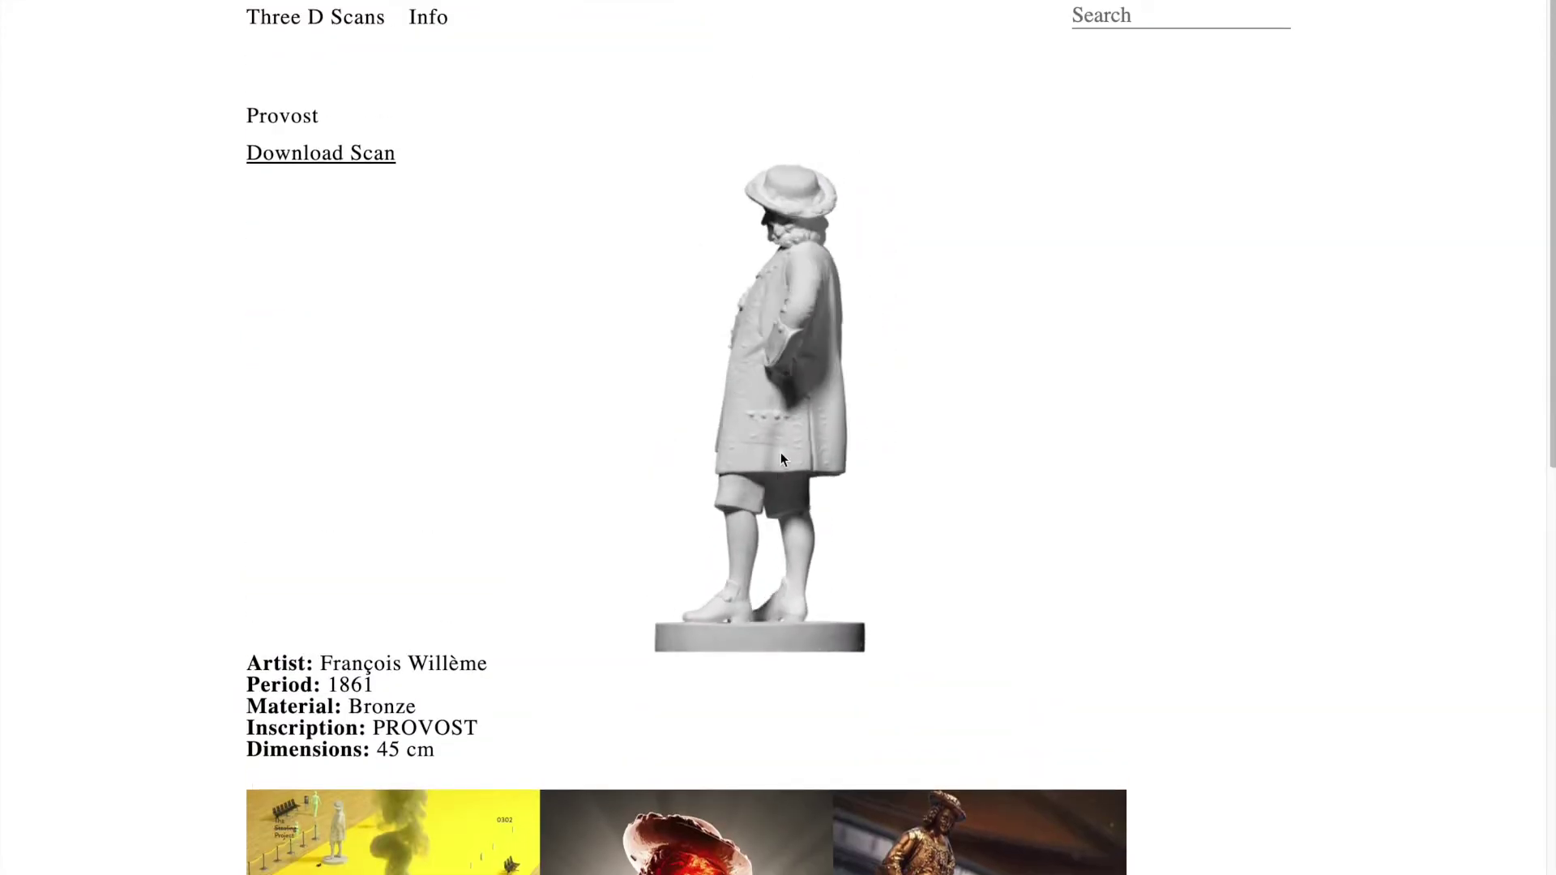
left_click(348, 158)
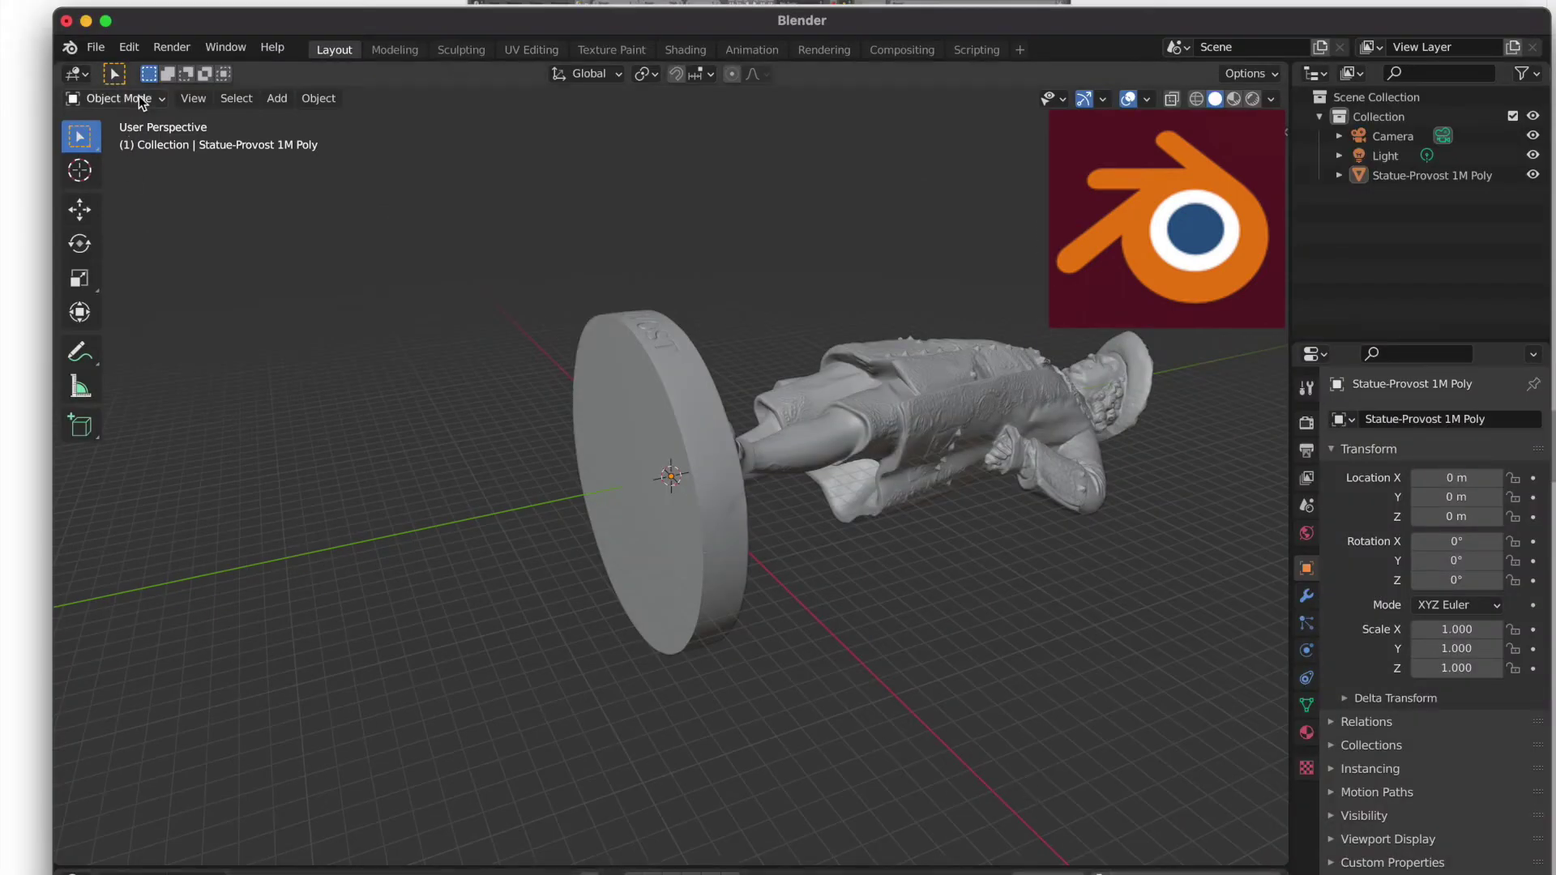
Step: Open the interaction mode list for the imported Statue-Provost 1M Poly object
left_click(140, 98)
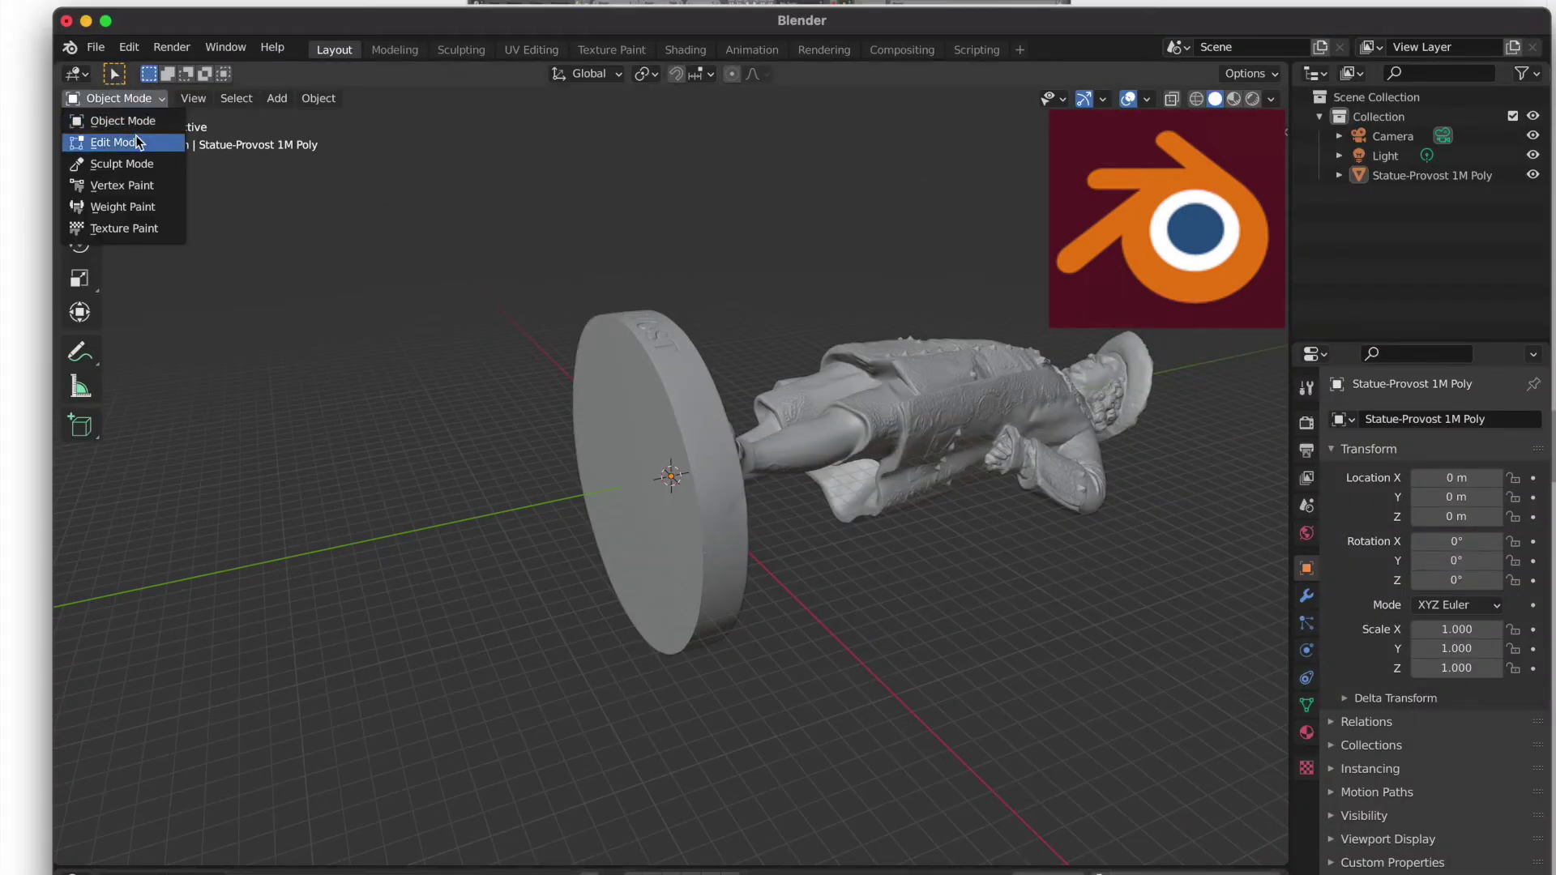
Step: Put the statue in Edit Mode with all geometry deselected, showing Mesh > Clean Up
left_click(91, 145)
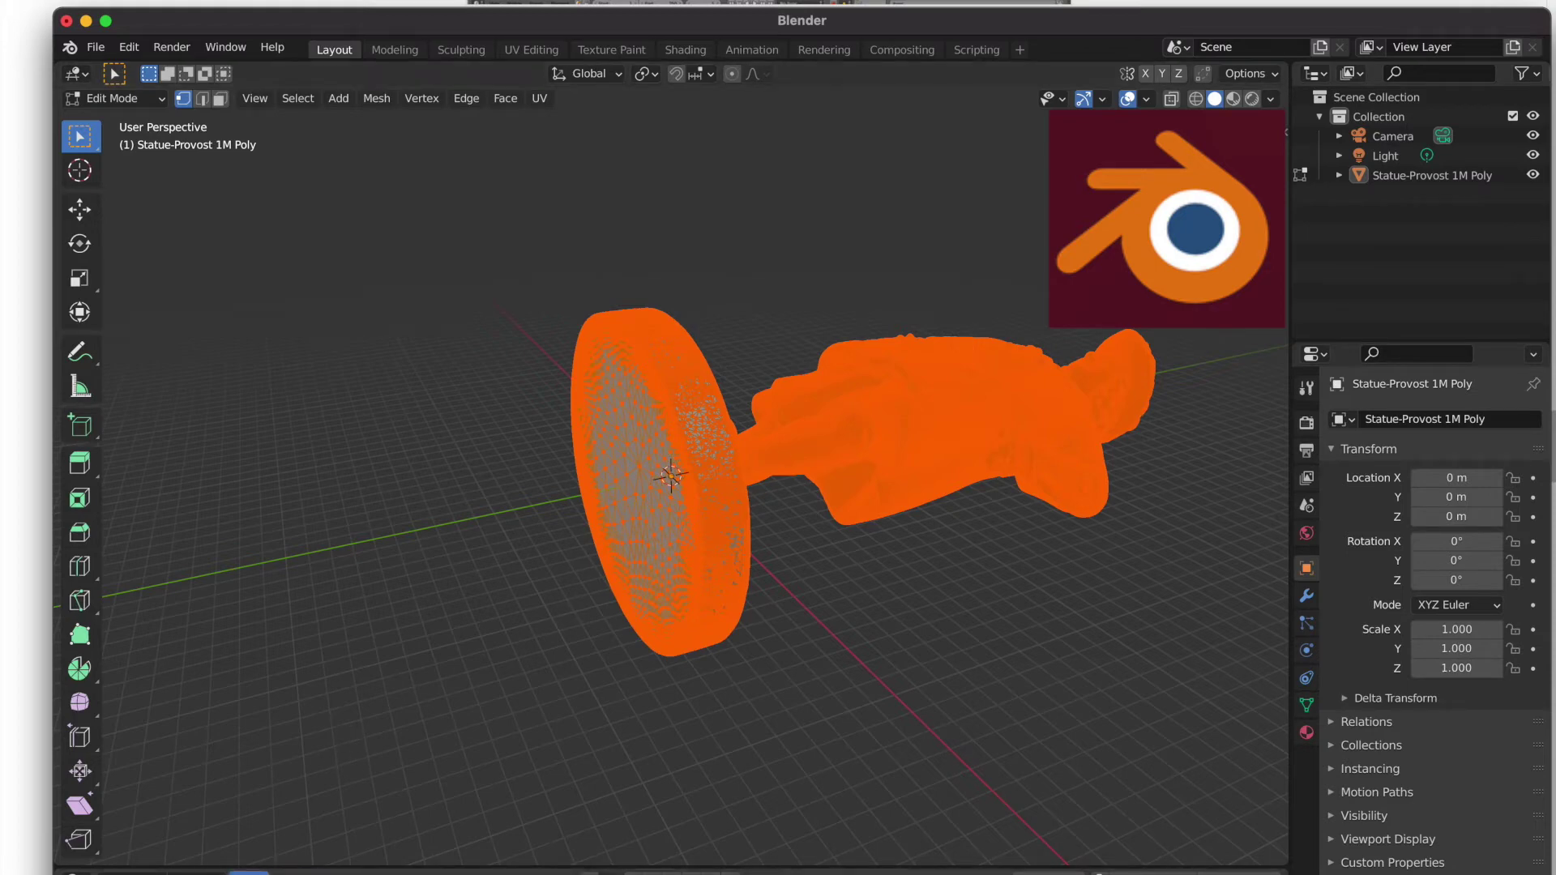
key("alt+a")
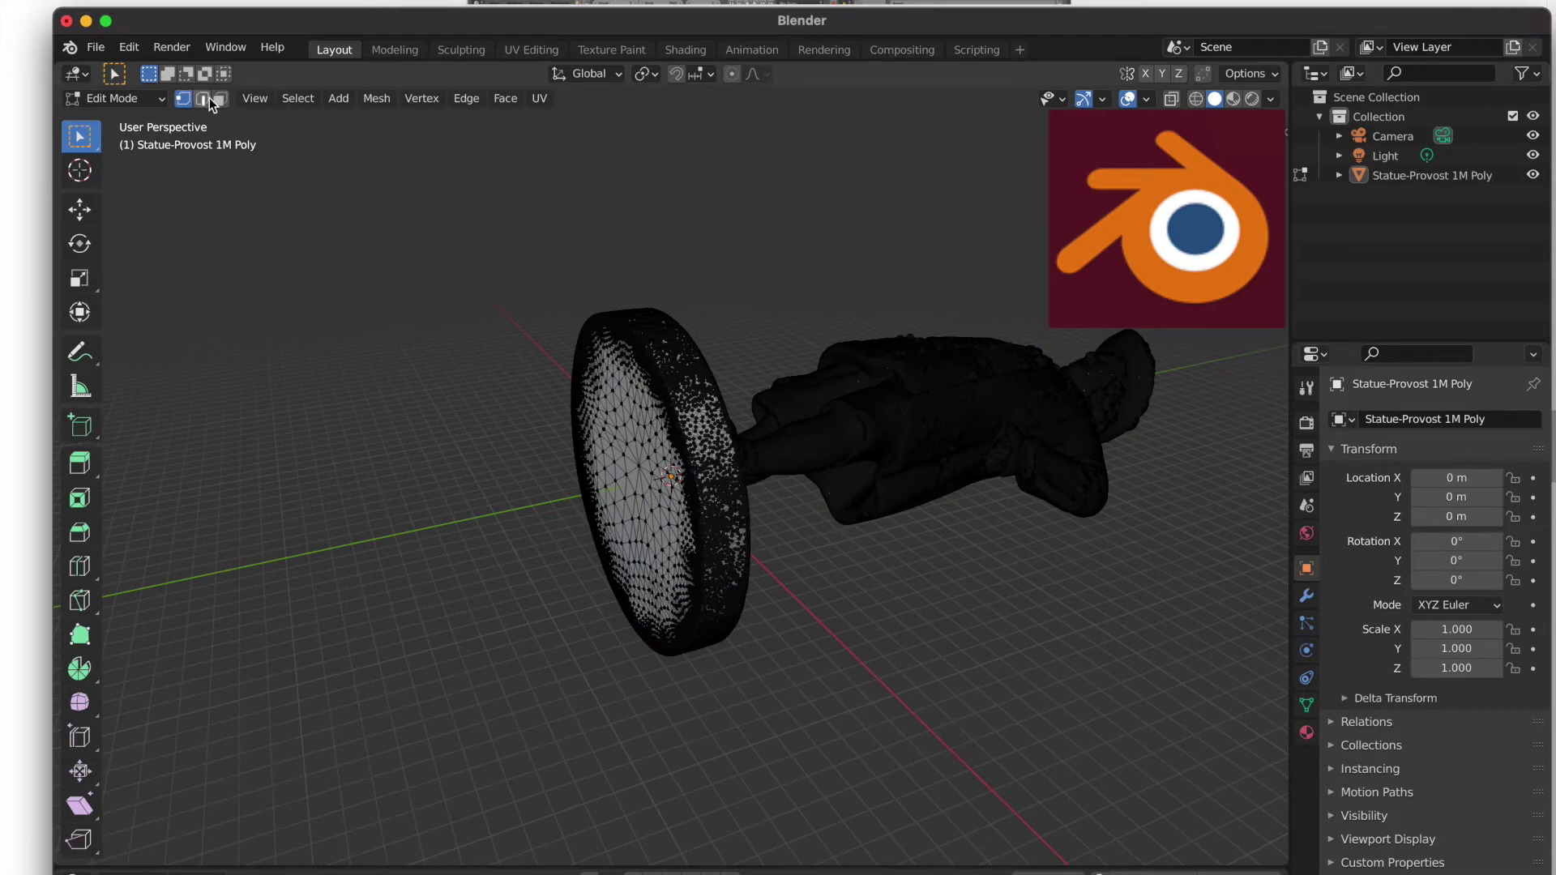
left_click(381, 104)
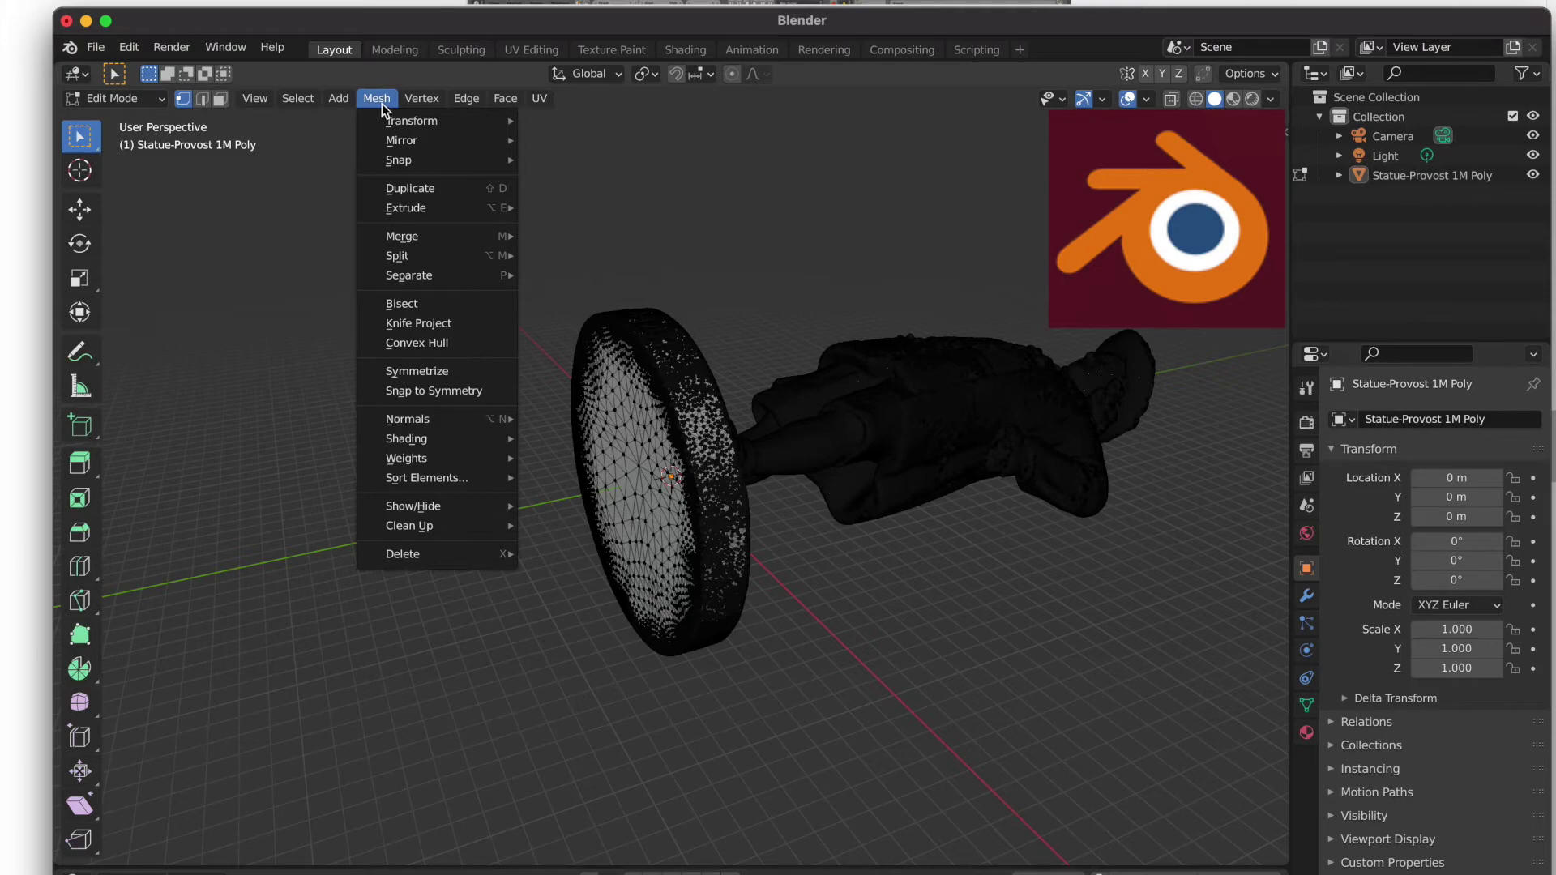
mouse_move(258, 112)
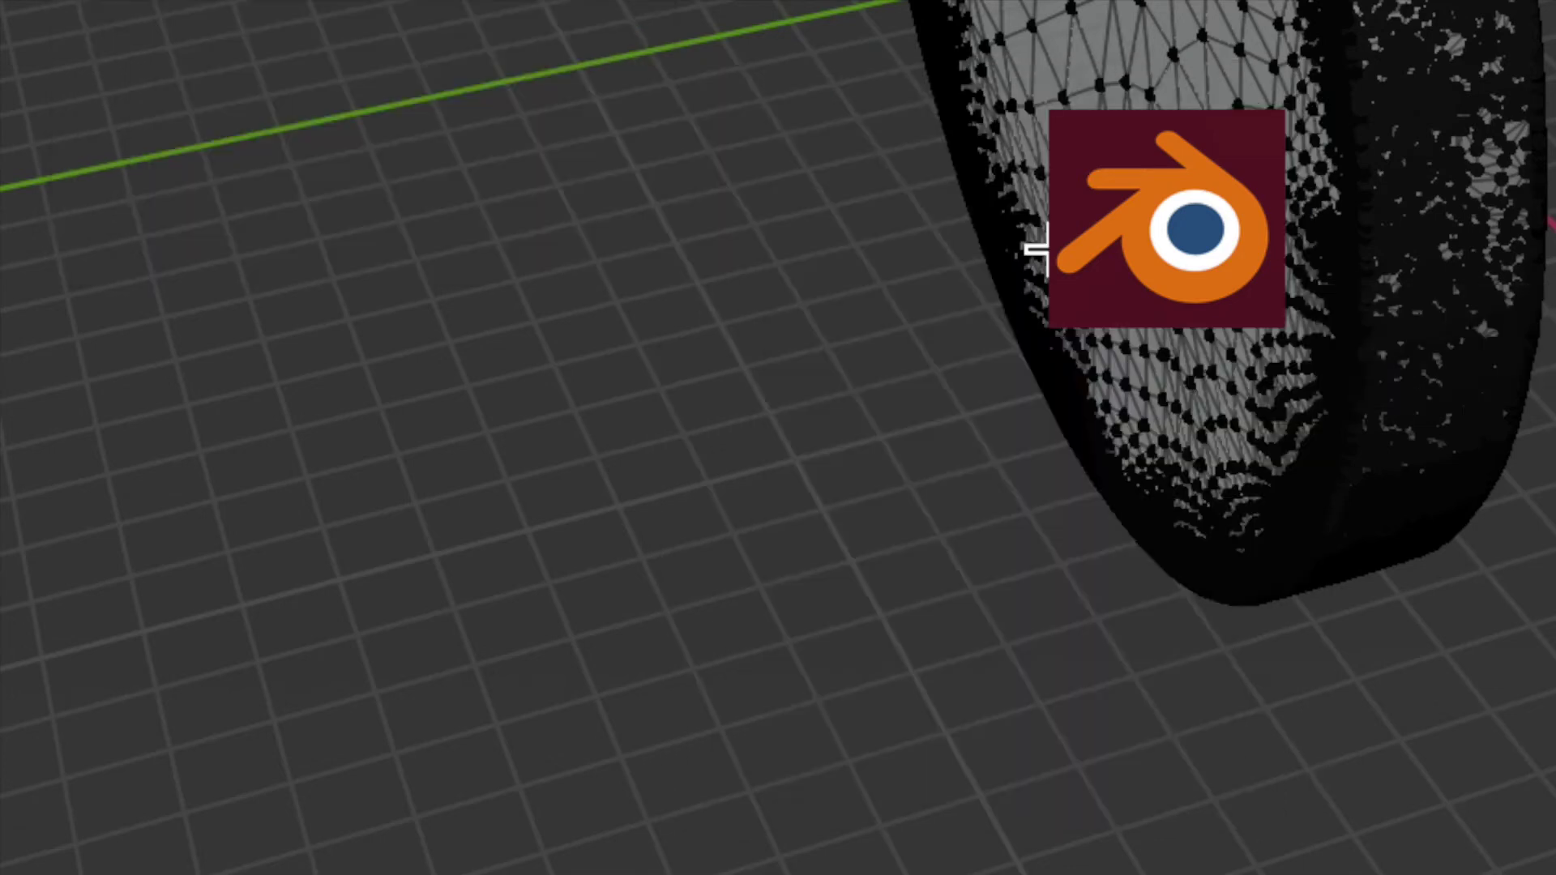
Step: Apply Decimate Geometry to the statue mesh with a Ratio of 0.1
left_click(1035, 231)
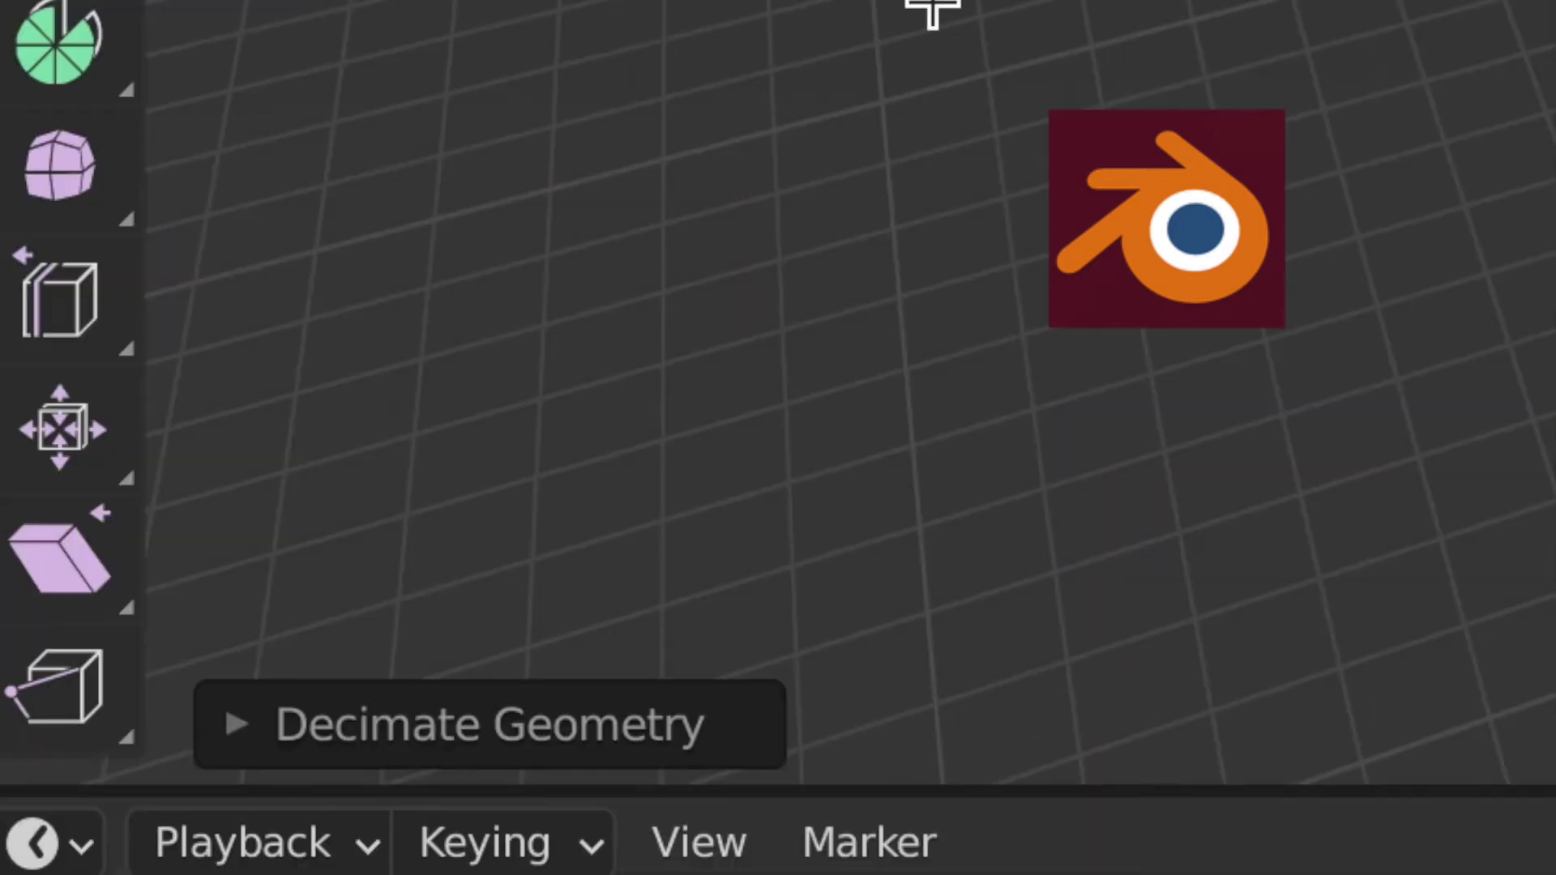
left_click(374, 733)
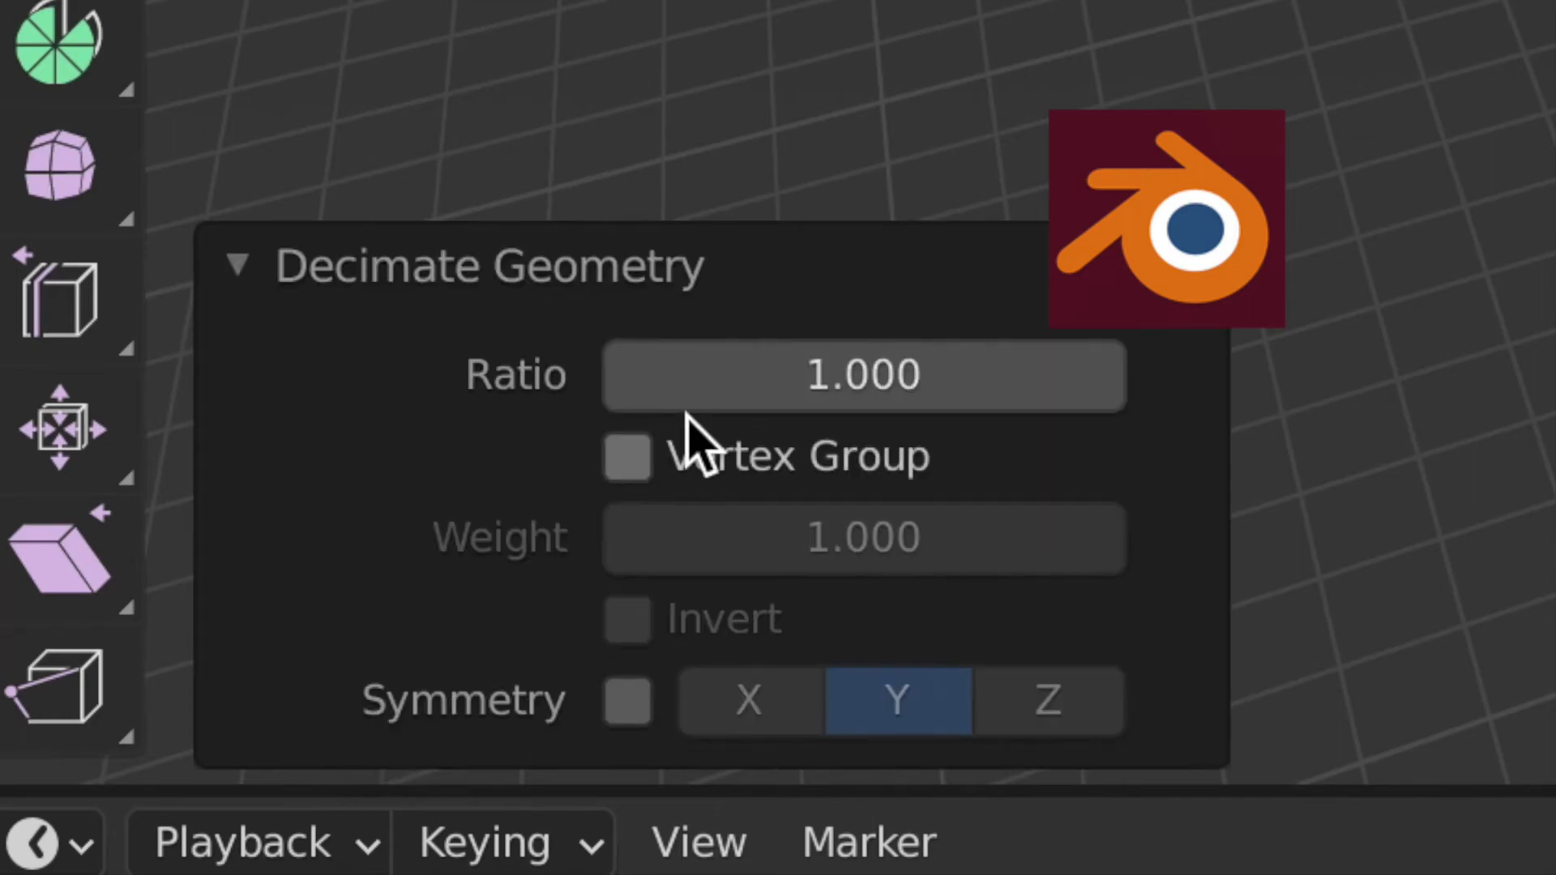
left_click(855, 392)
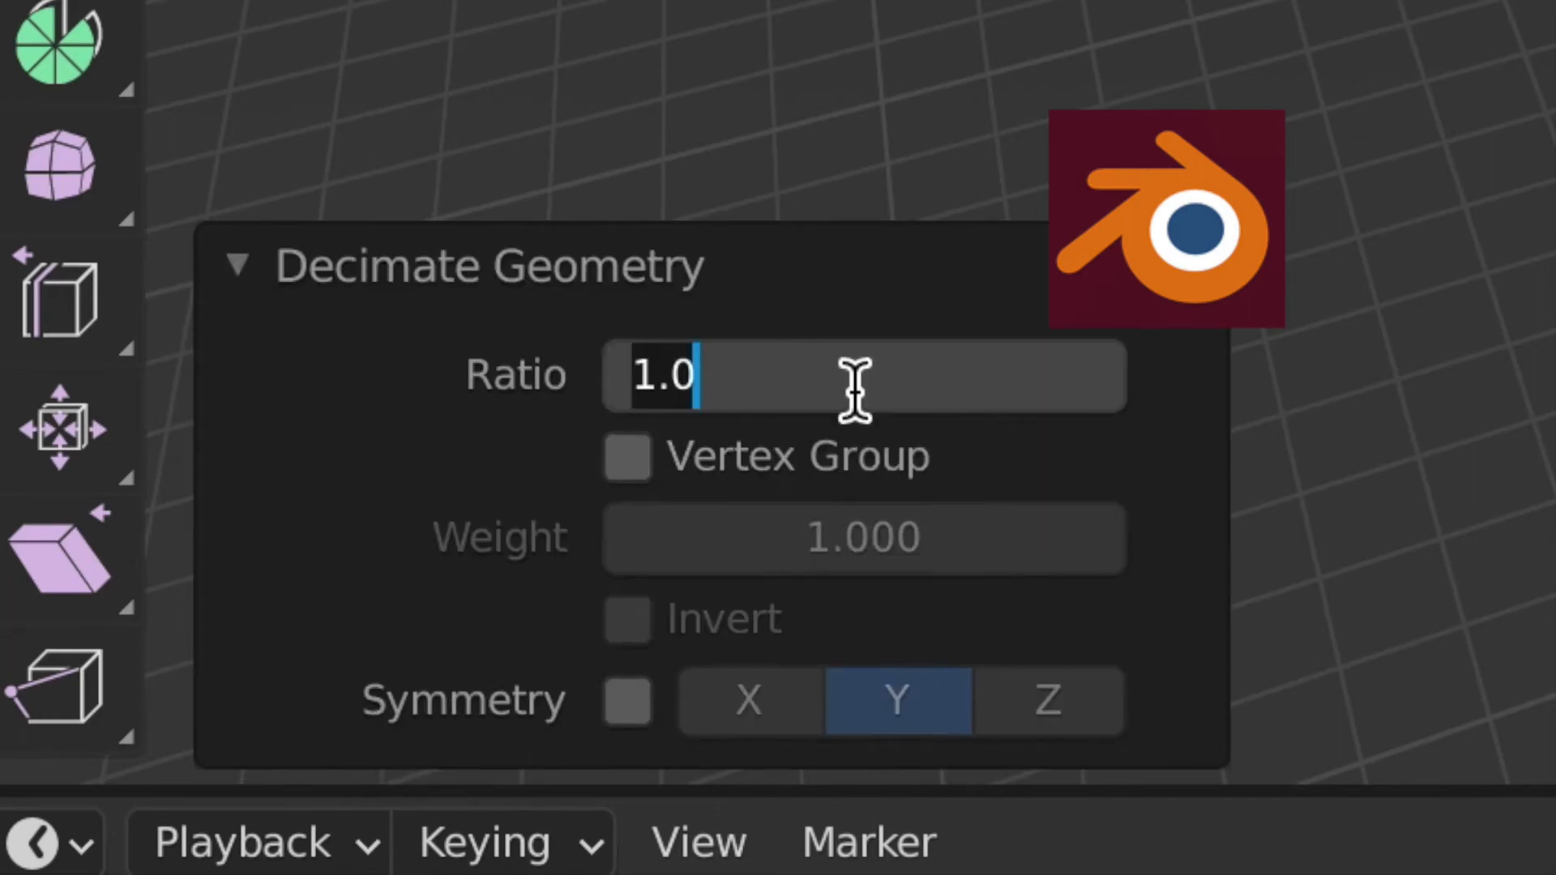
left_click_drag(699, 375, 513, 364)
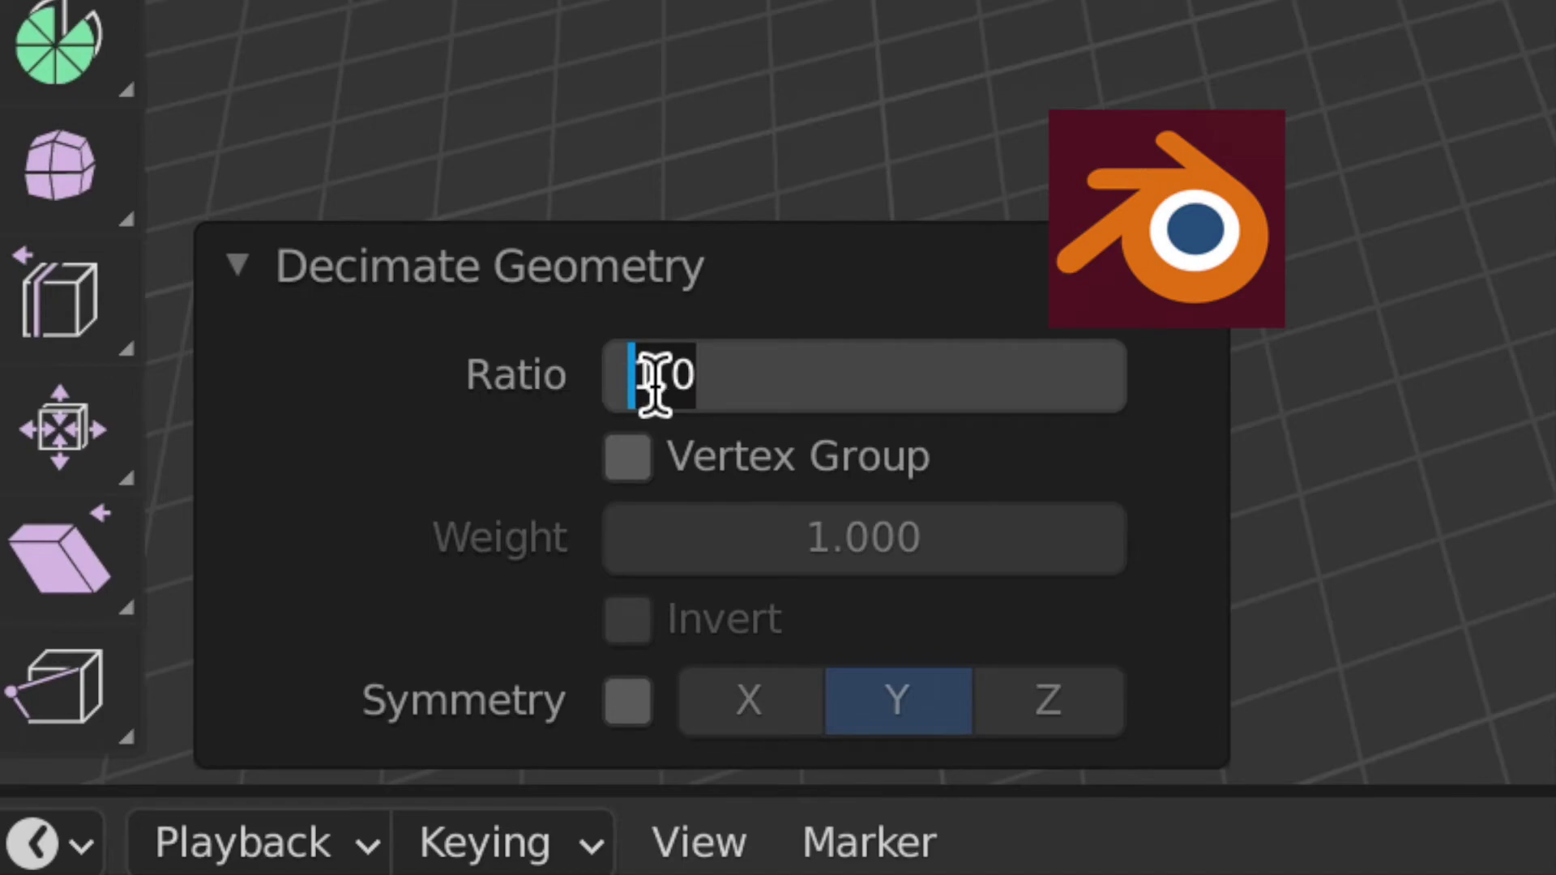
type("0")
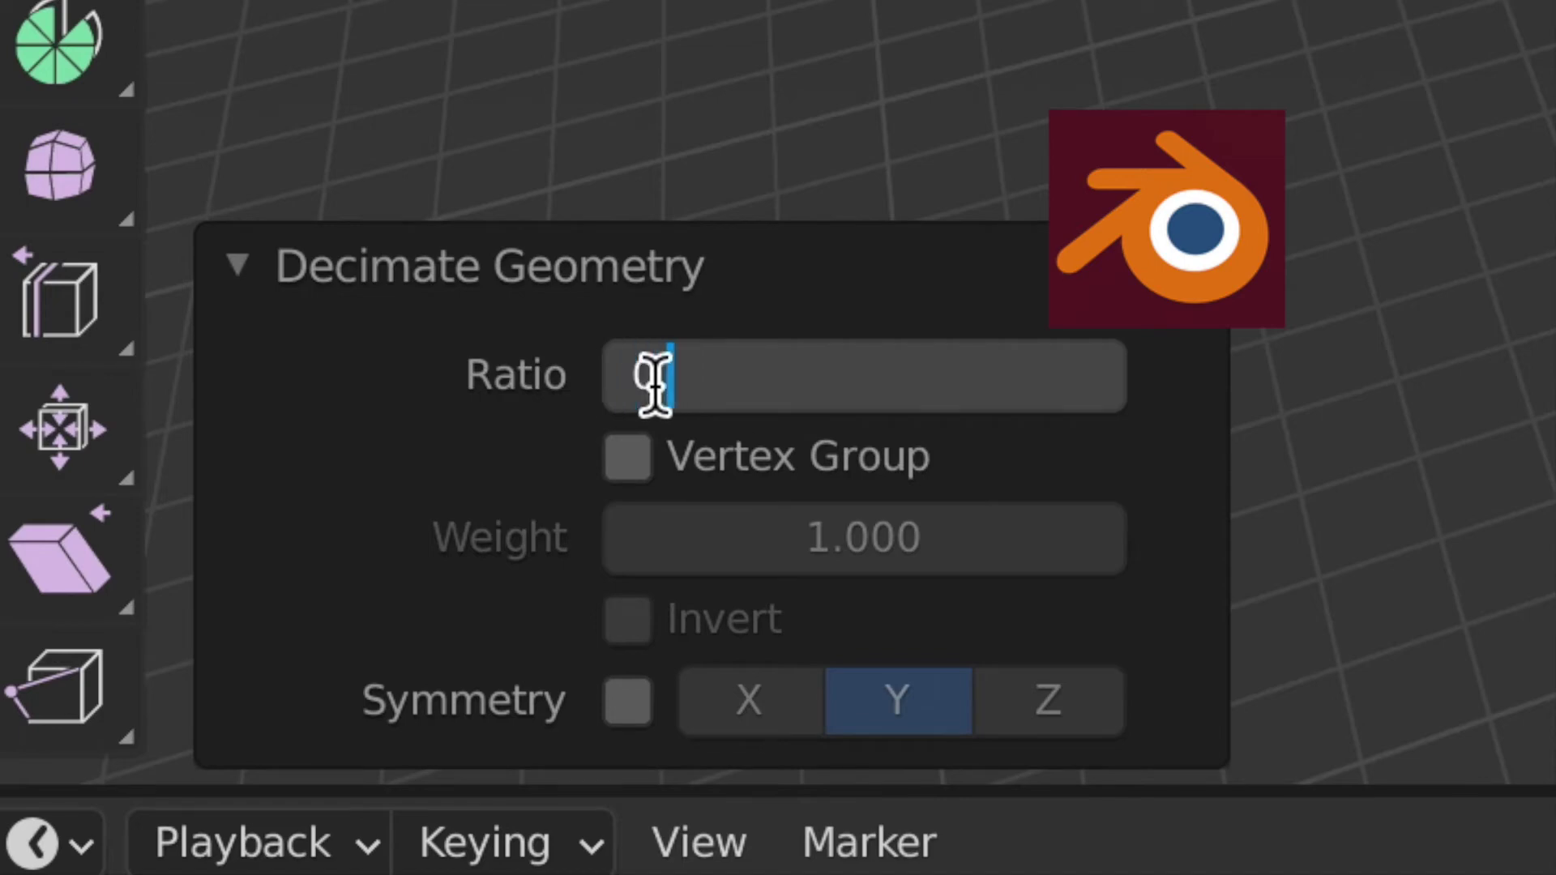
type(".1")
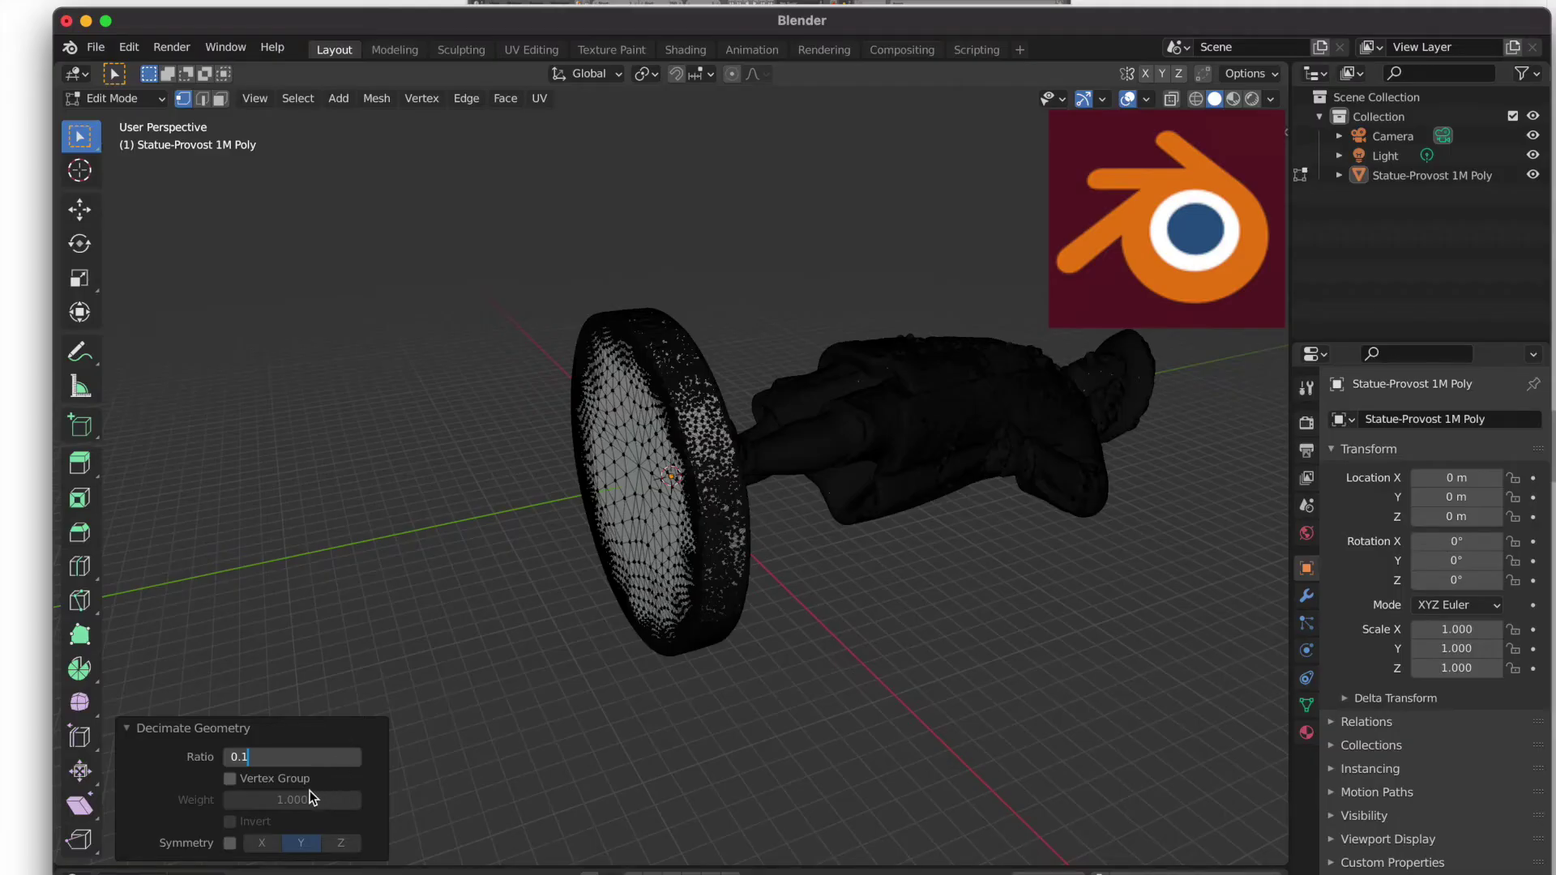
key("Return")
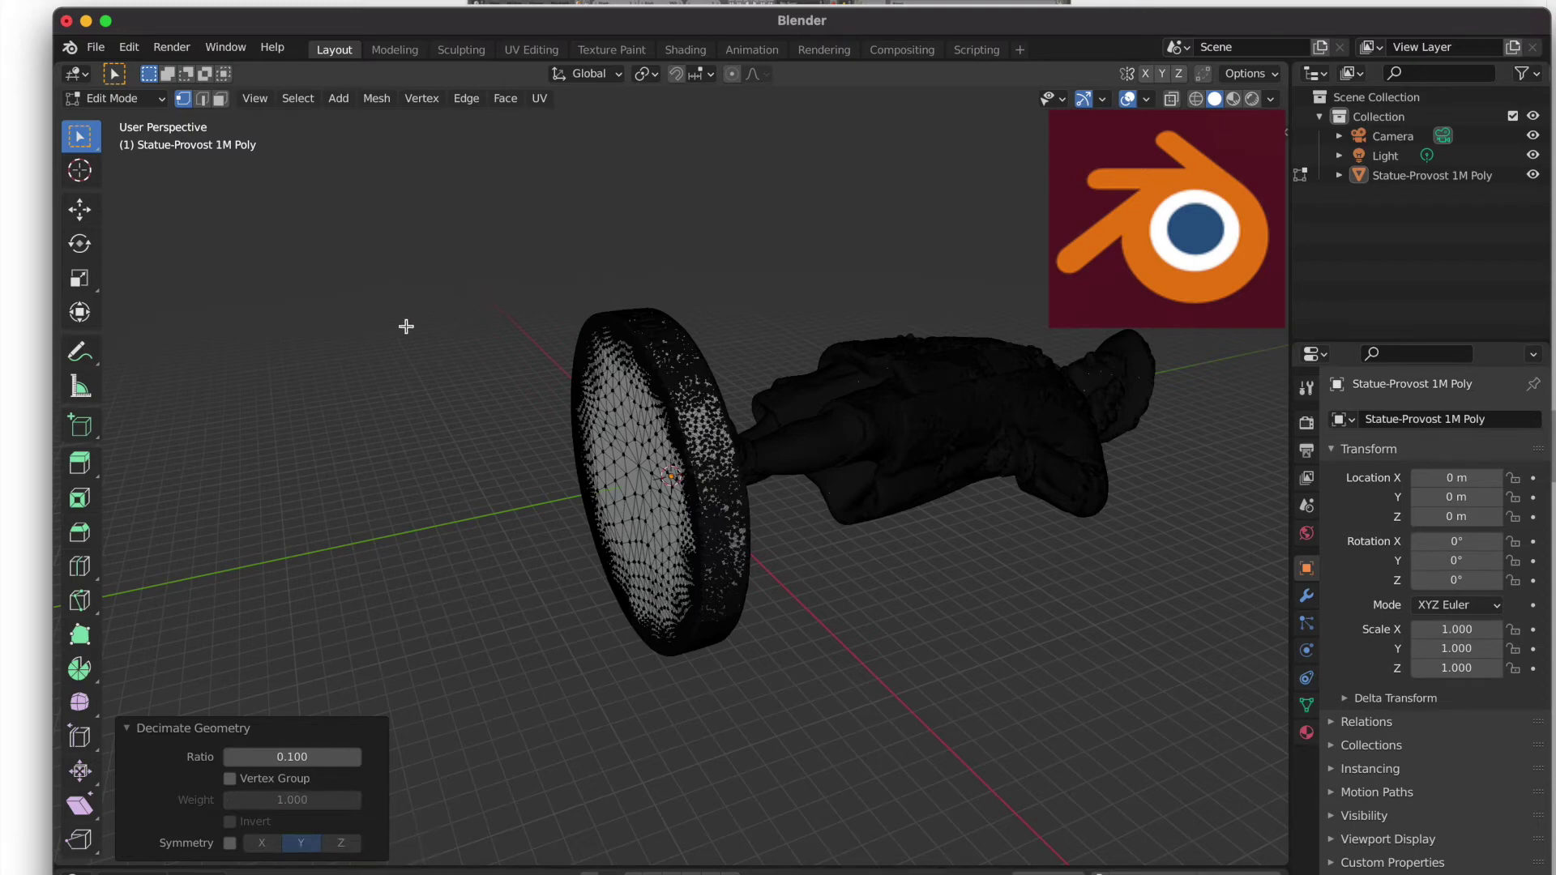
Step: Save the decimated scene, renaming untitled.blend to deshi.blend in Downloads
left_click(95, 47)
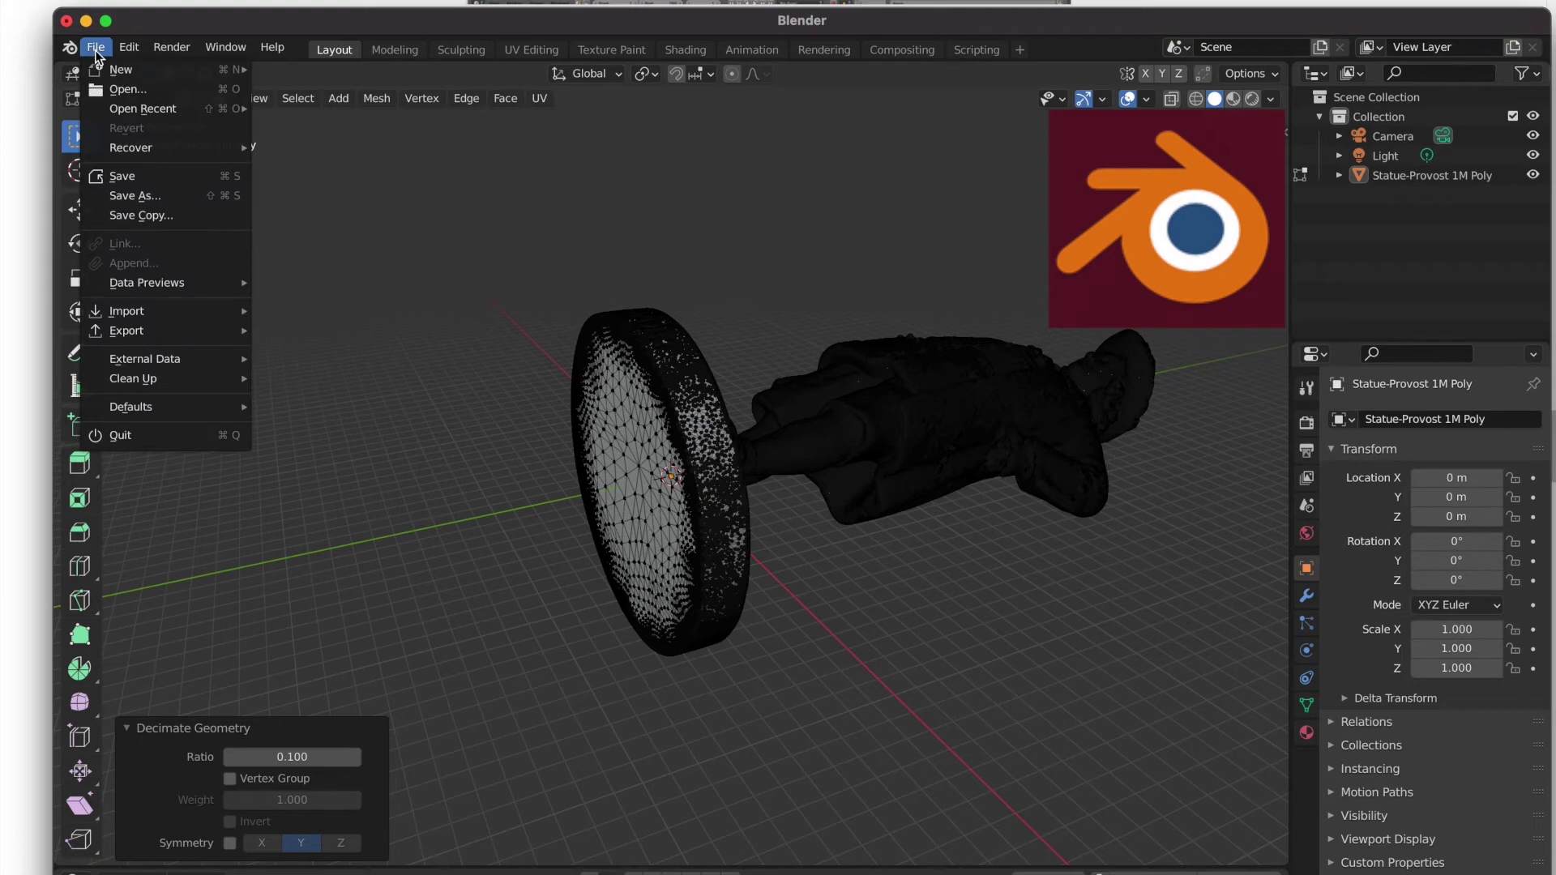
left_click(151, 177)
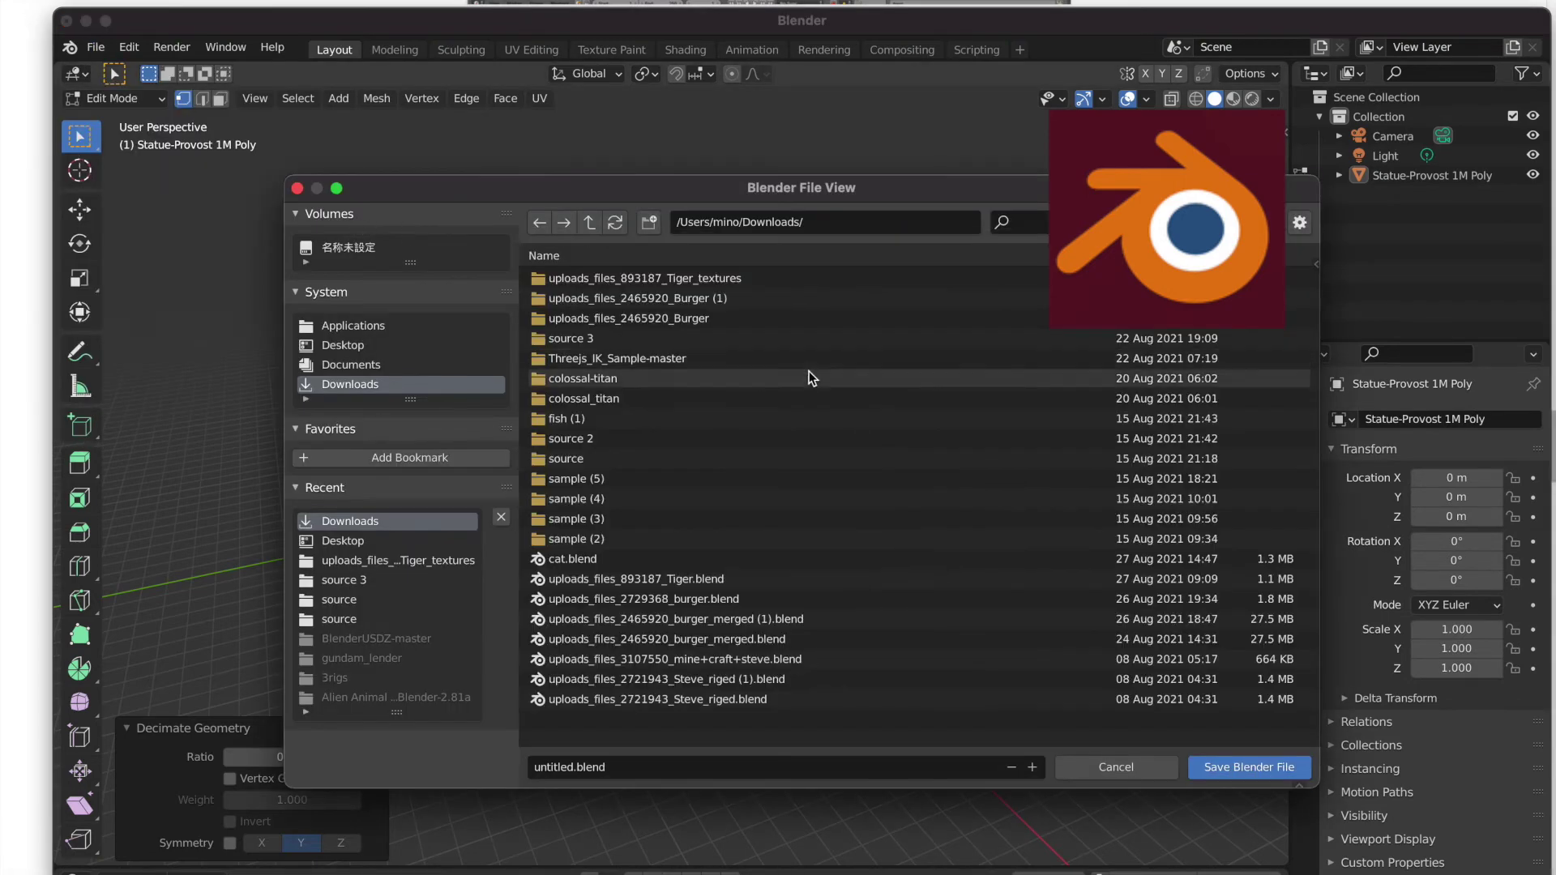
double_click(571, 770)
type("deshi")
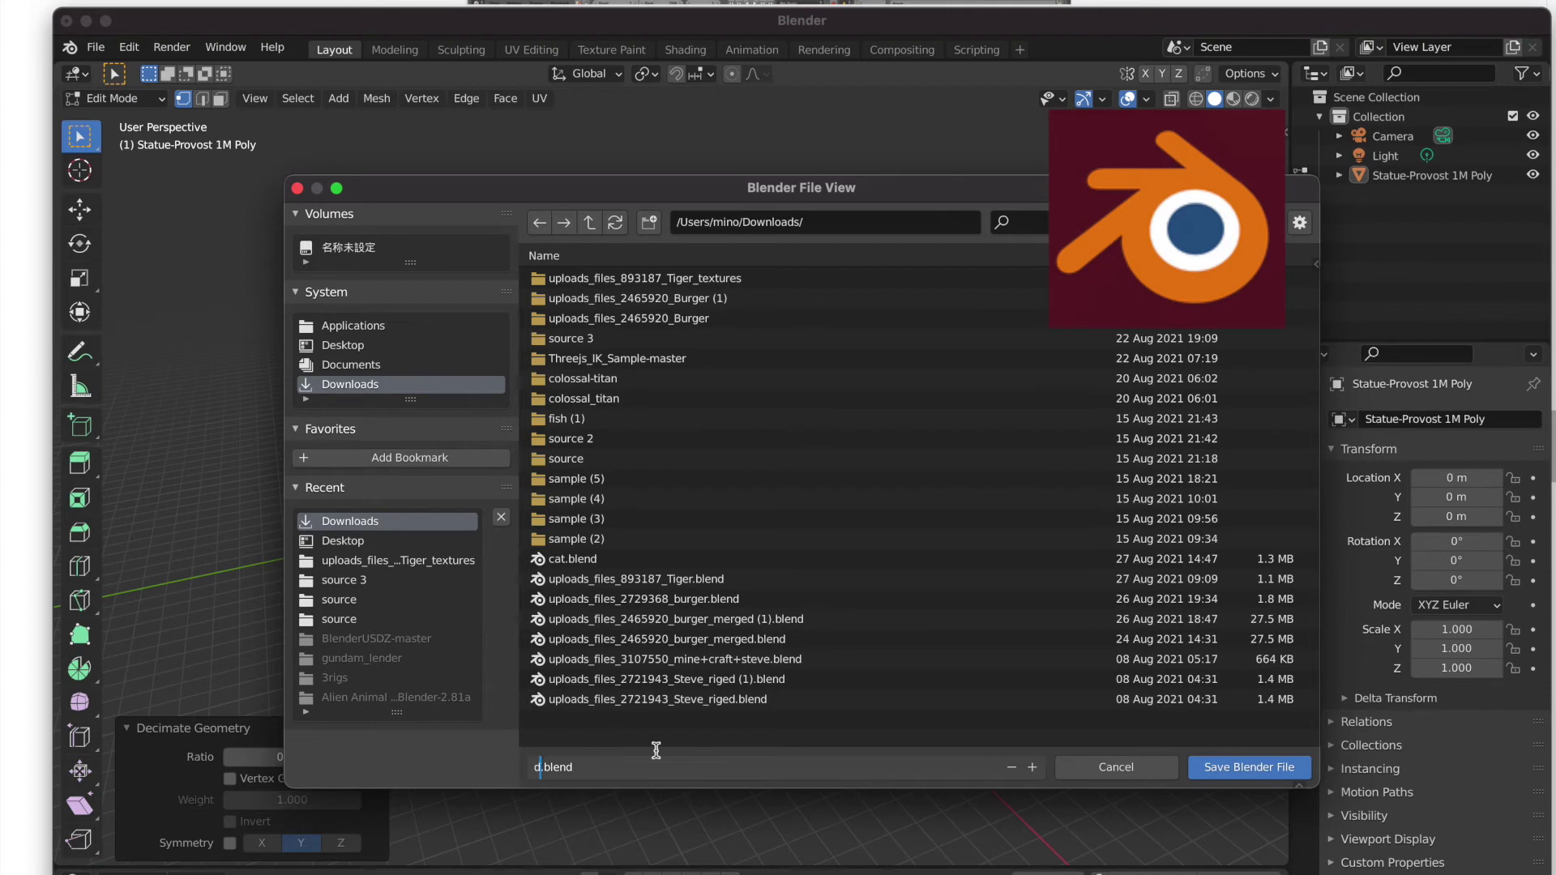
left_click(1225, 768)
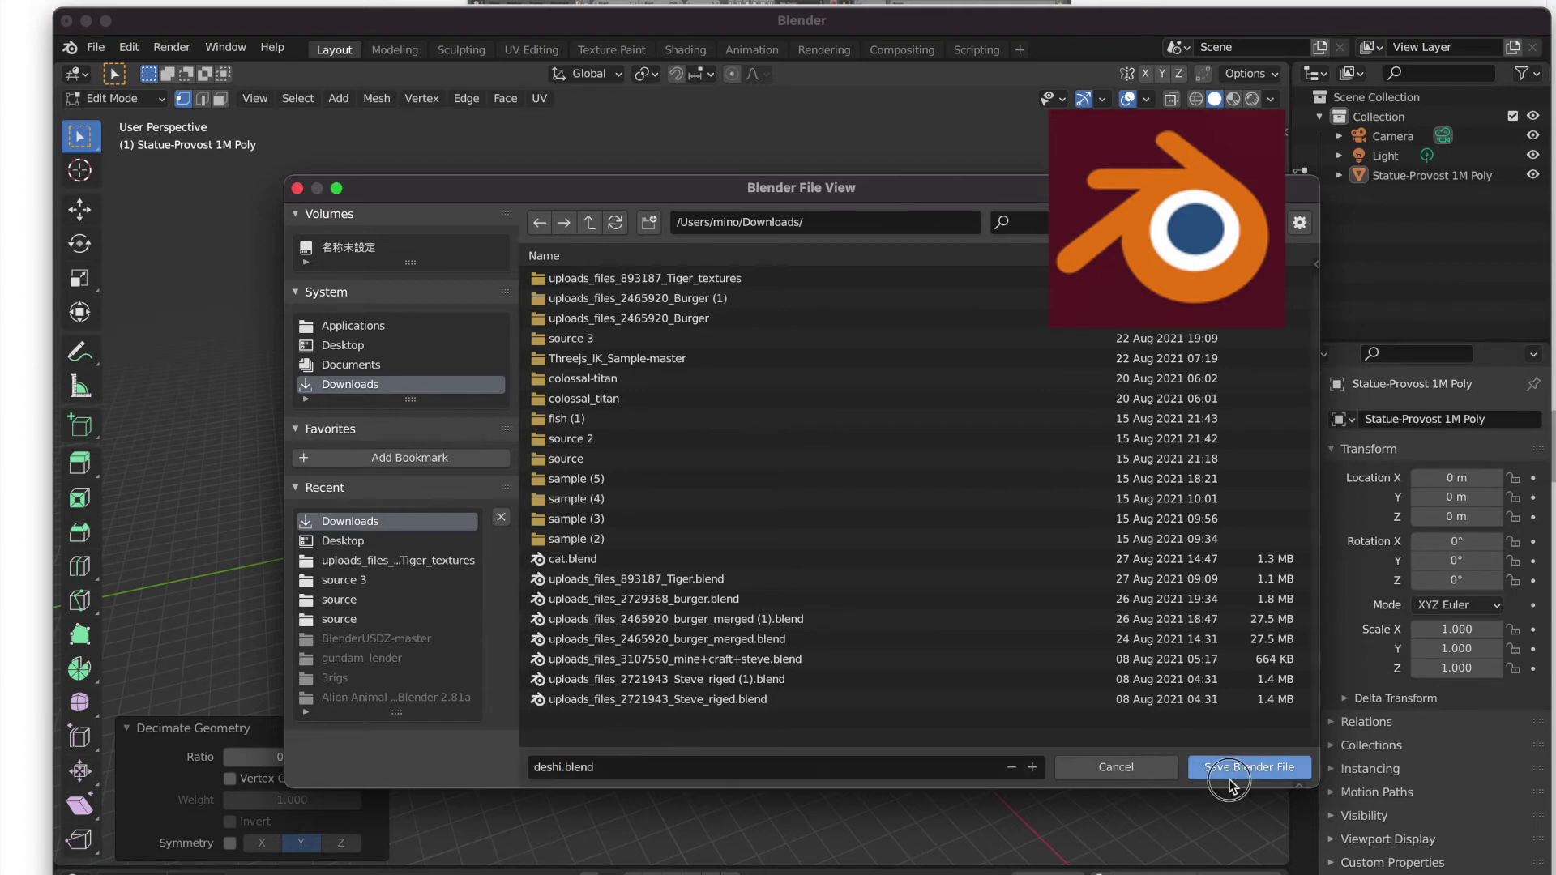
left_click(1225, 768)
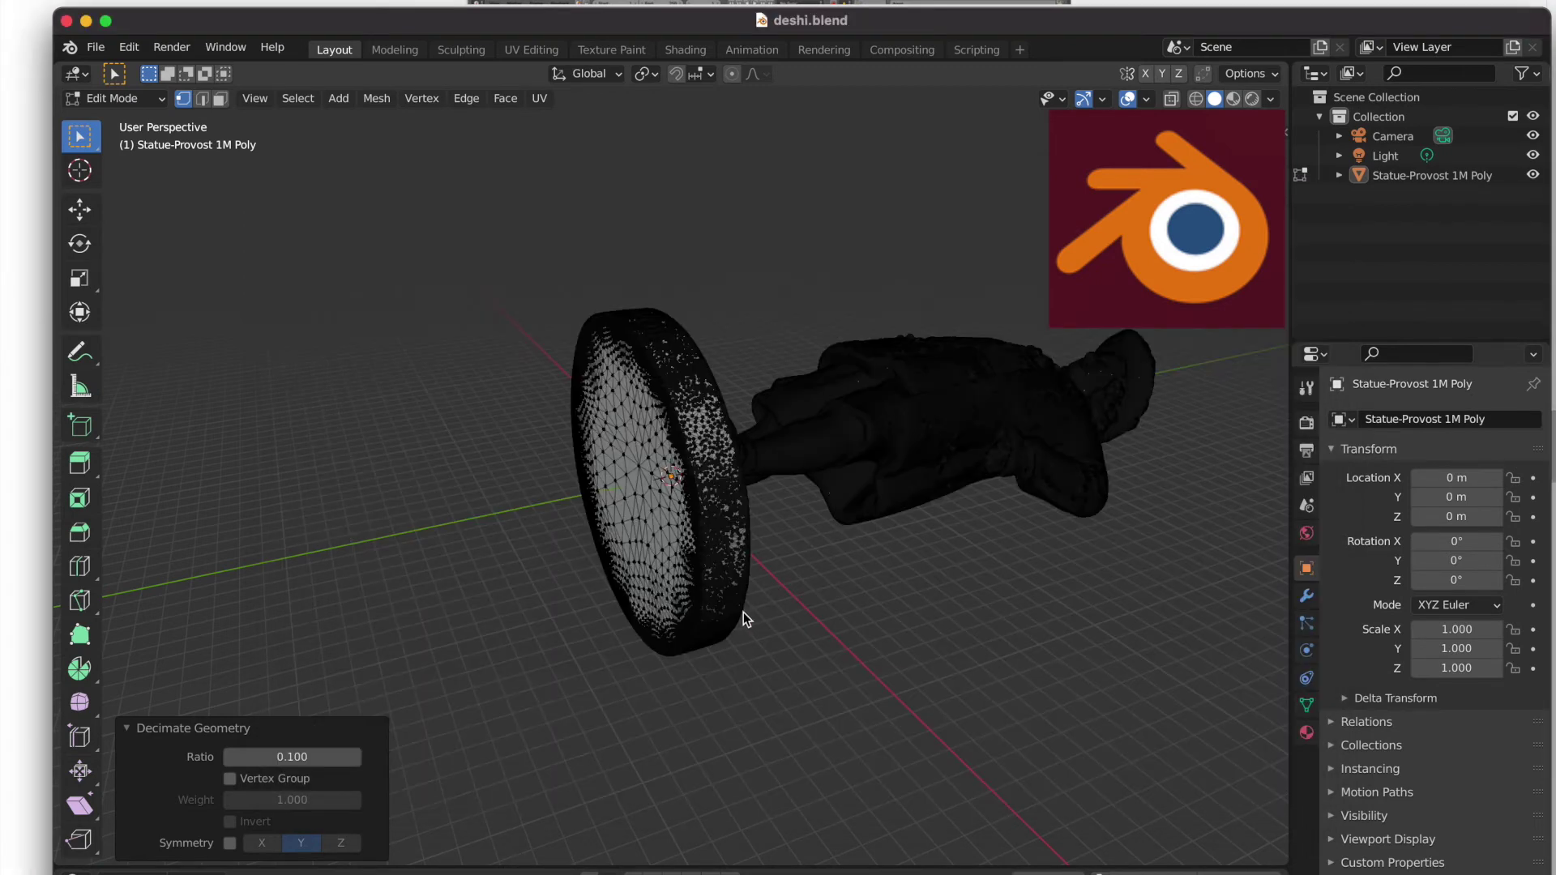
Step: Select the entire decimated statue mesh with a box selection
key("c")
left_click(648, 387)
mouse_move(485, 247)
left_mouse_down()
mouse_move(1240, 646)
mouse_move(1233, 631)
left_mouse_up()
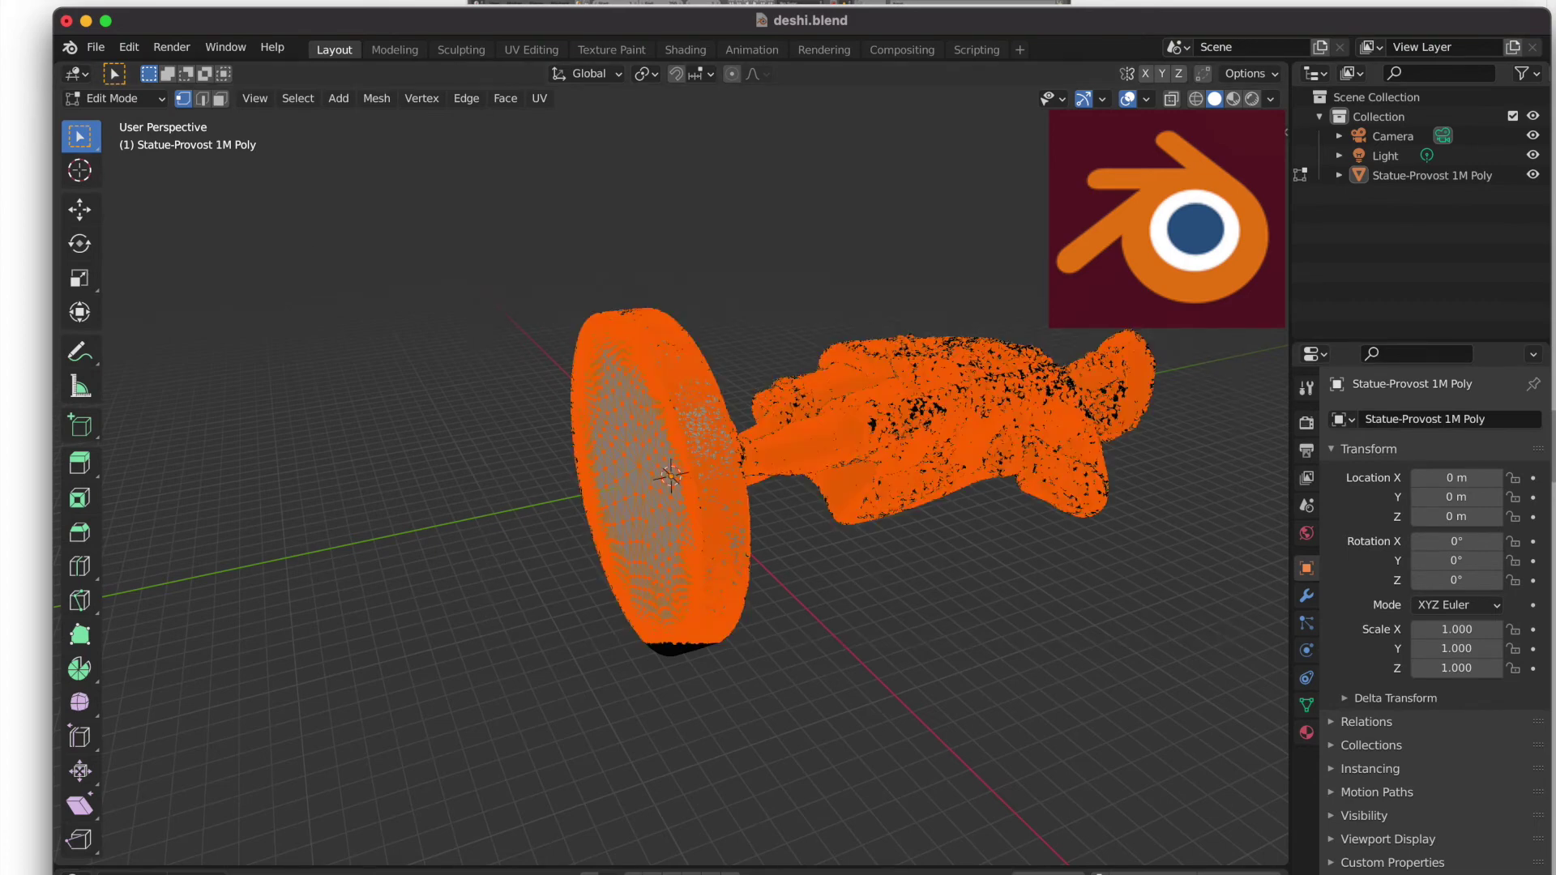
Step: Export the selected mesh as deshi.fbx to the Downloads folder
left_click(96, 47)
mouse_move(146, 281)
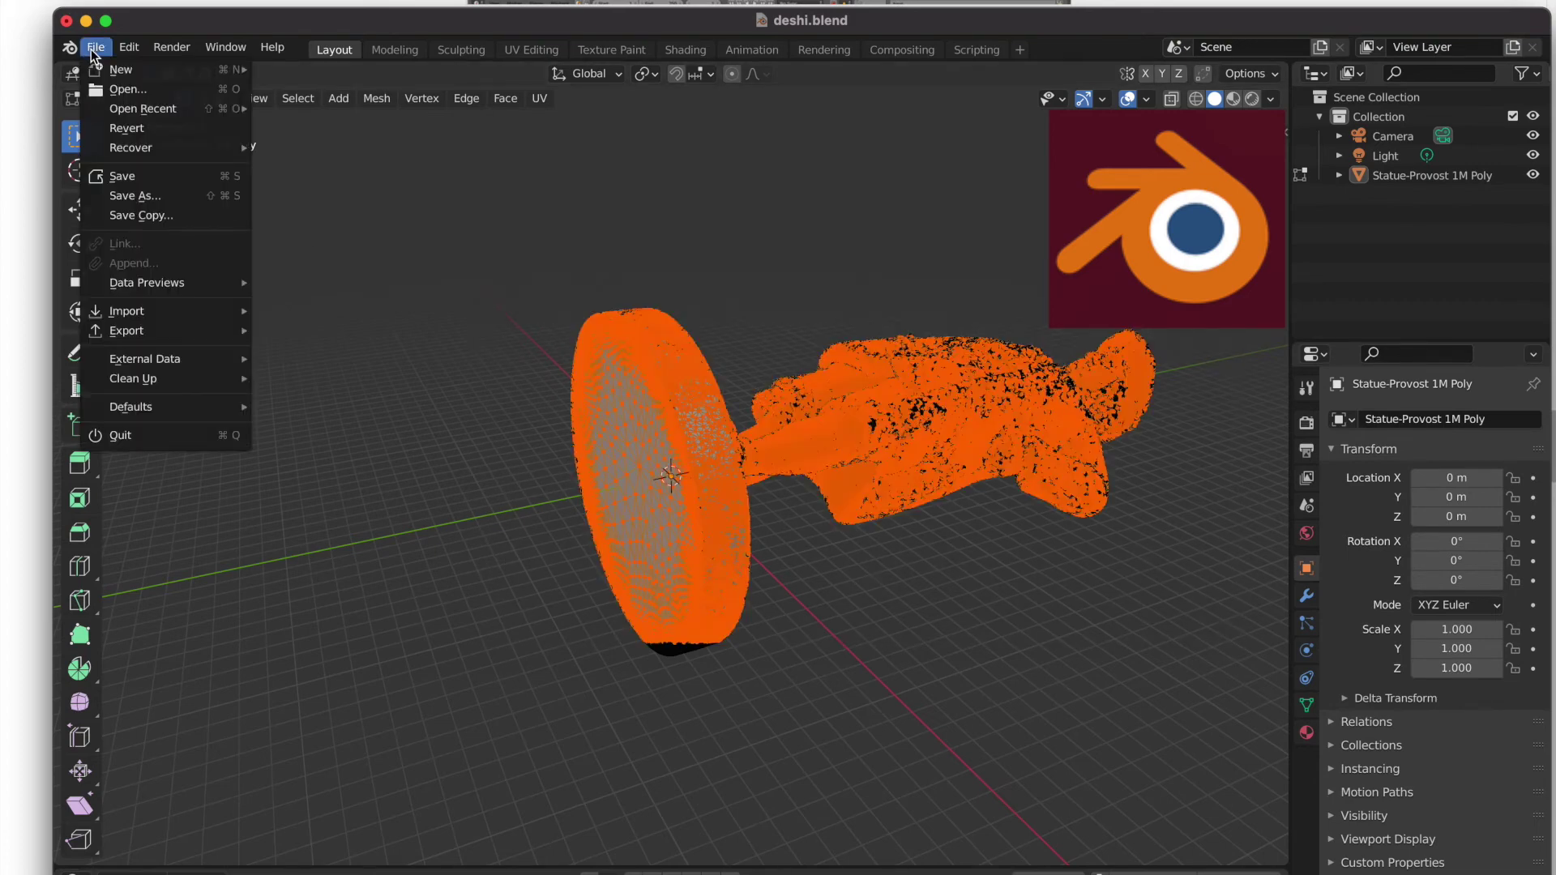
mouse_move(126, 330)
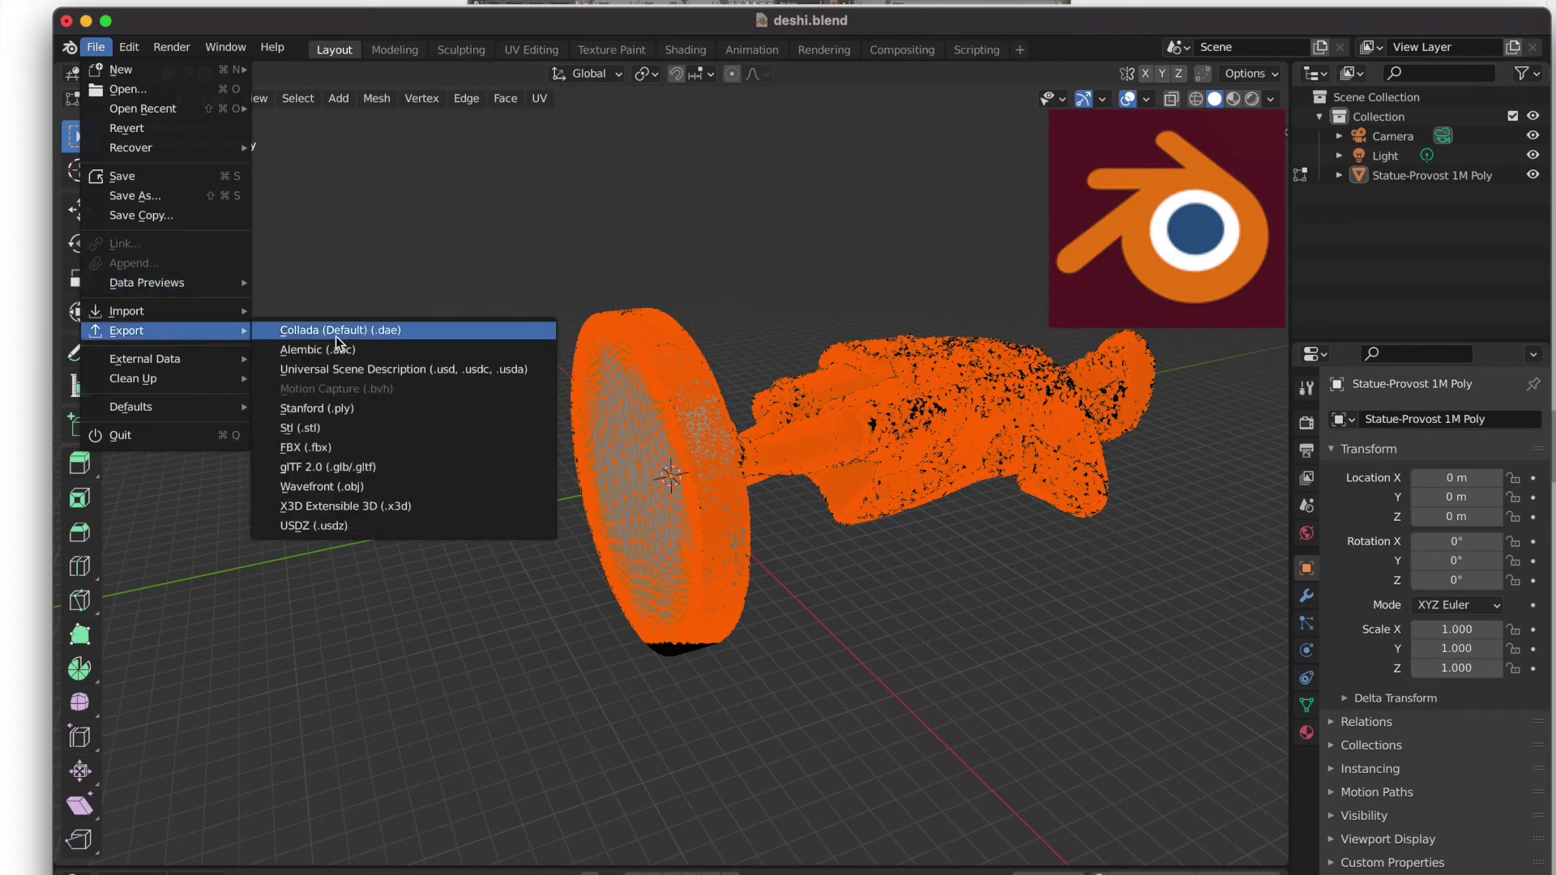
left_click(435, 448)
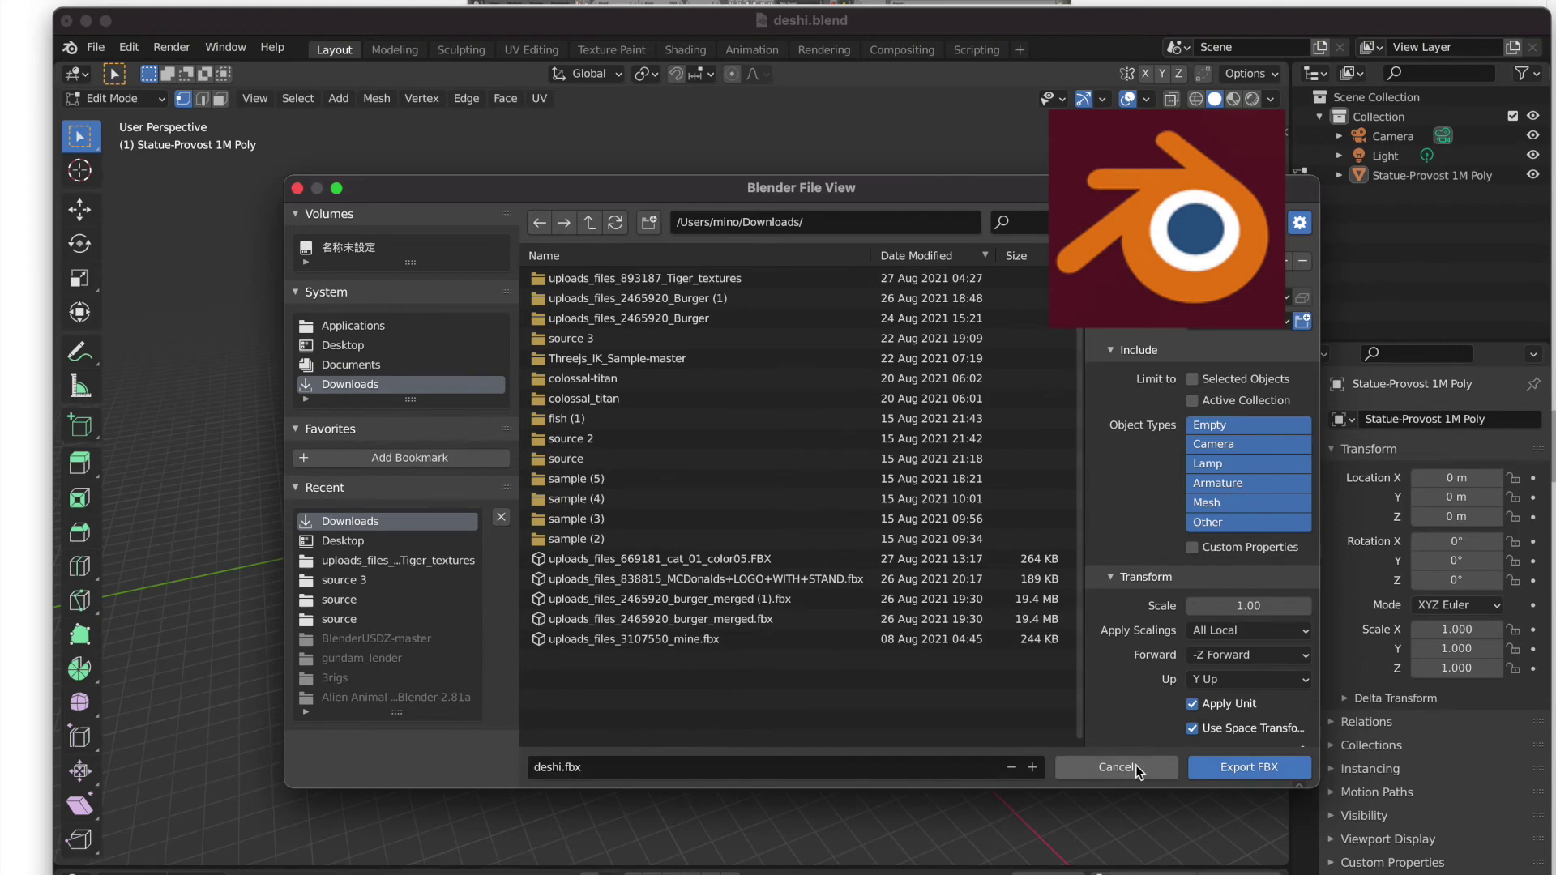
left_click(1248, 767)
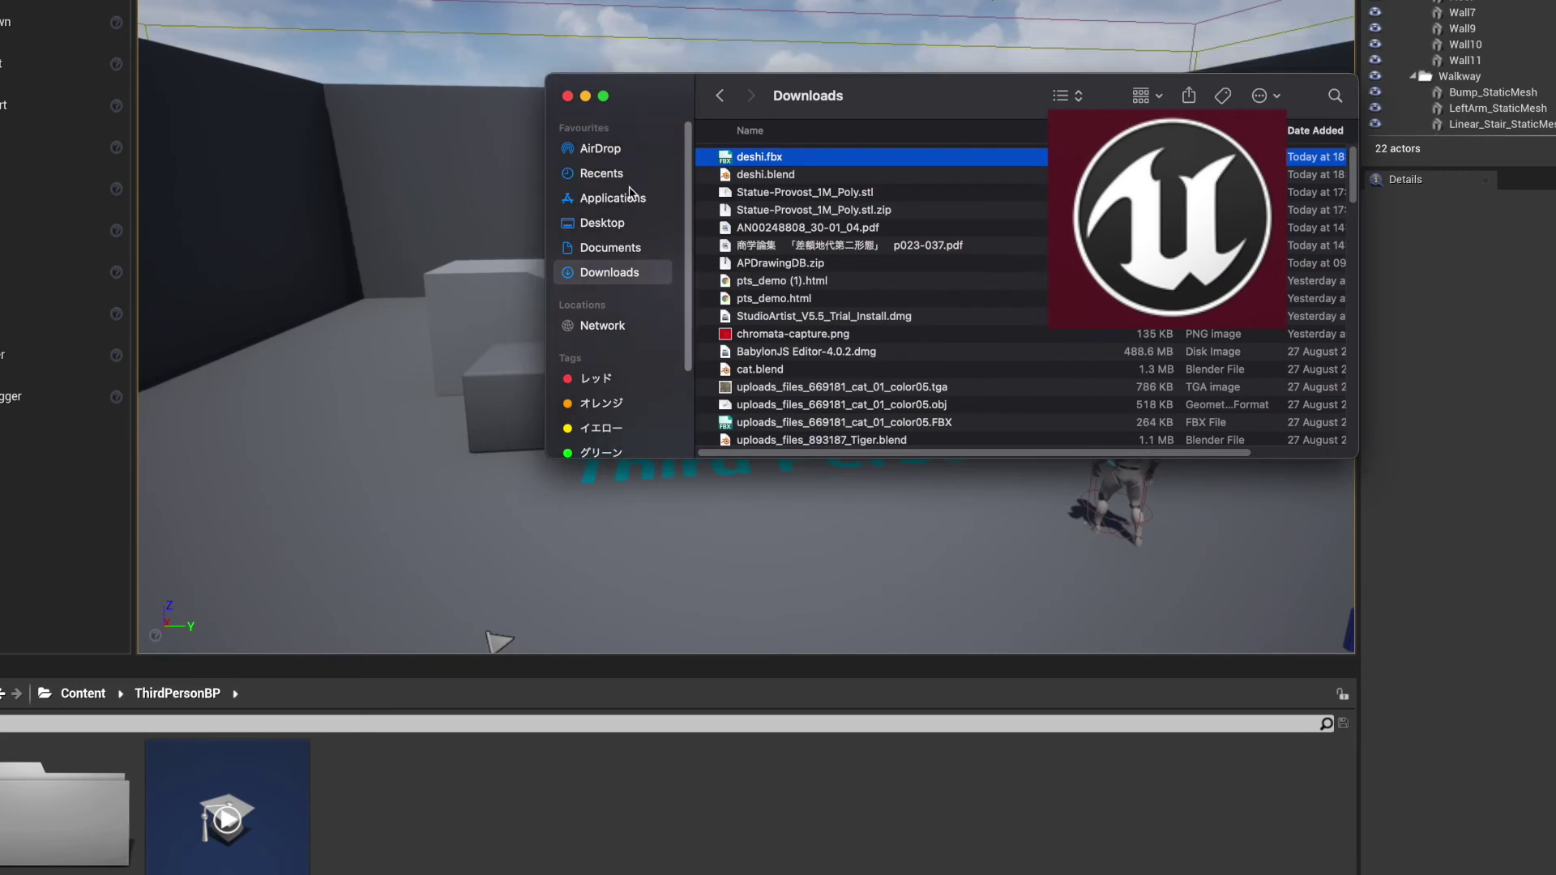
Step: Import deshi.fbx into ThirdPersonBP and place the deshi mesh in the level
left_click_drag(762, 164, 430, 826)
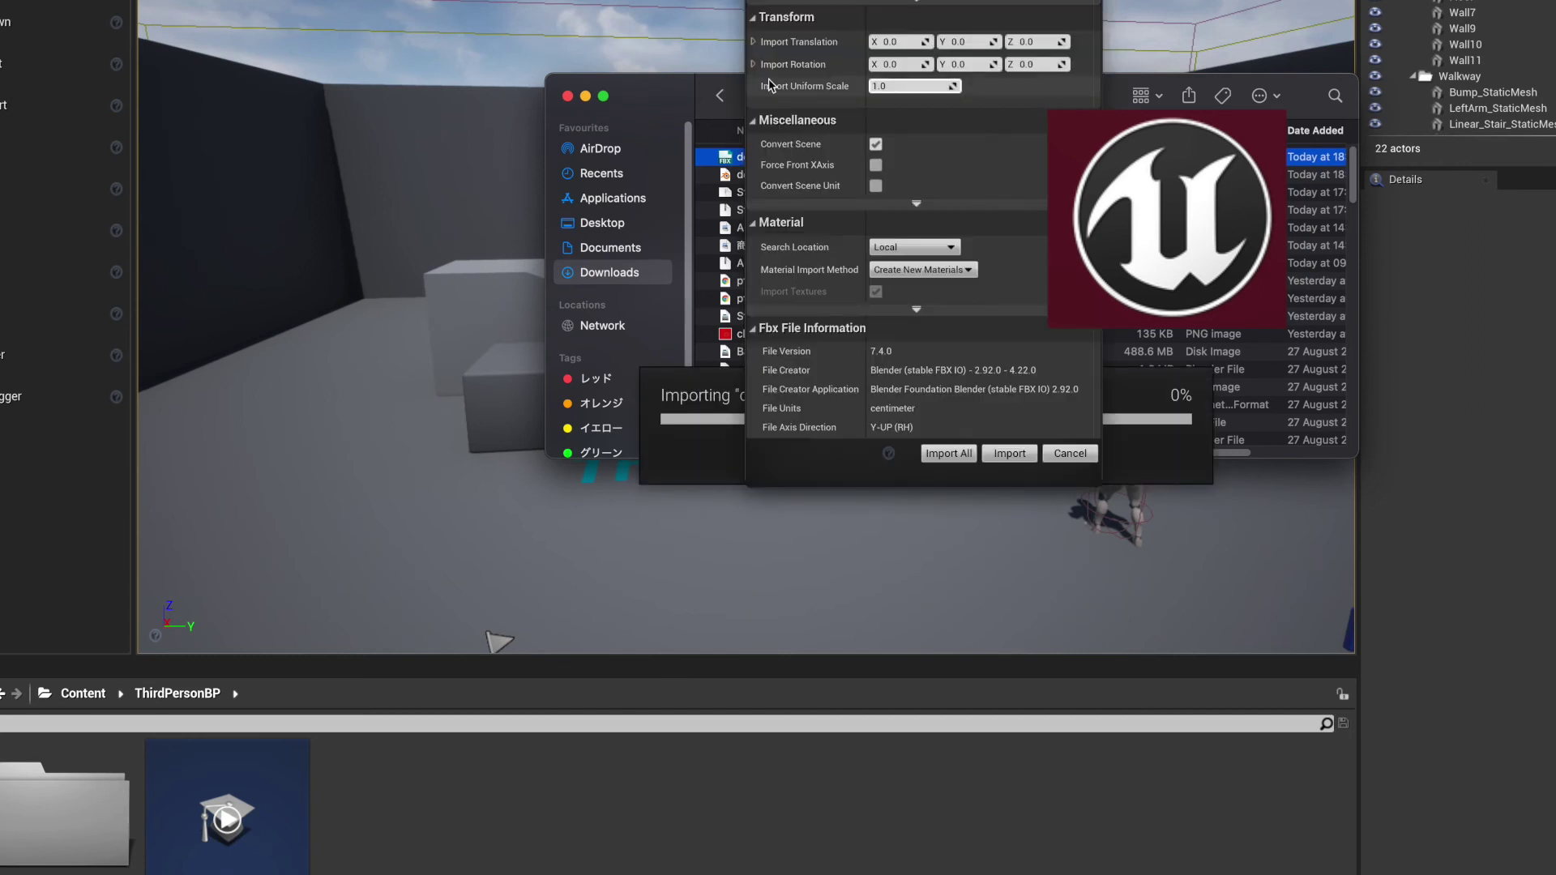
left_click(747, 108)
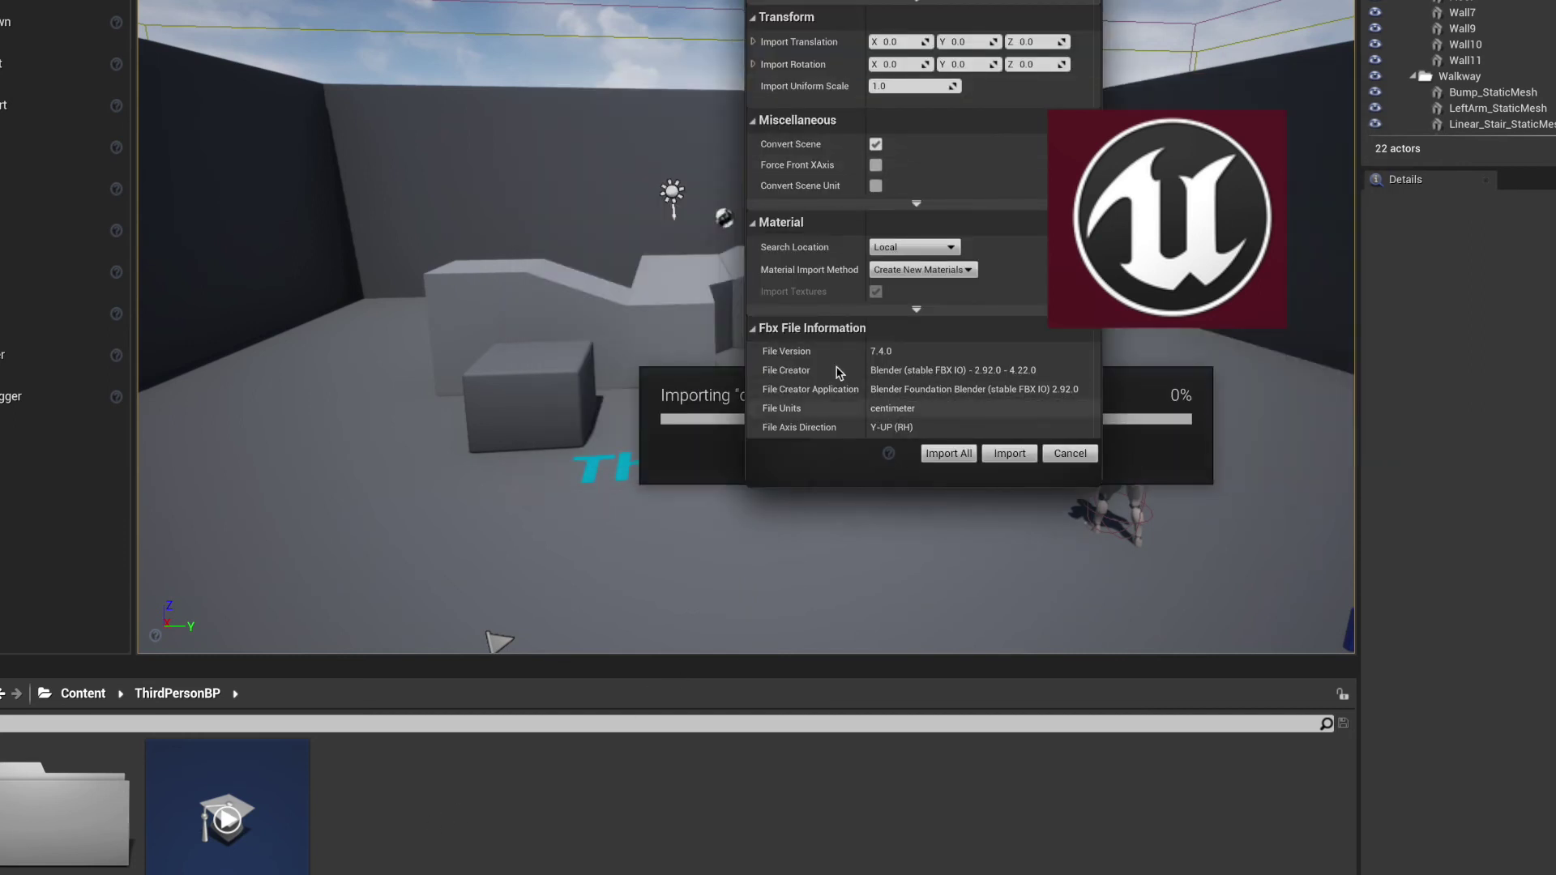
left_click(948, 453)
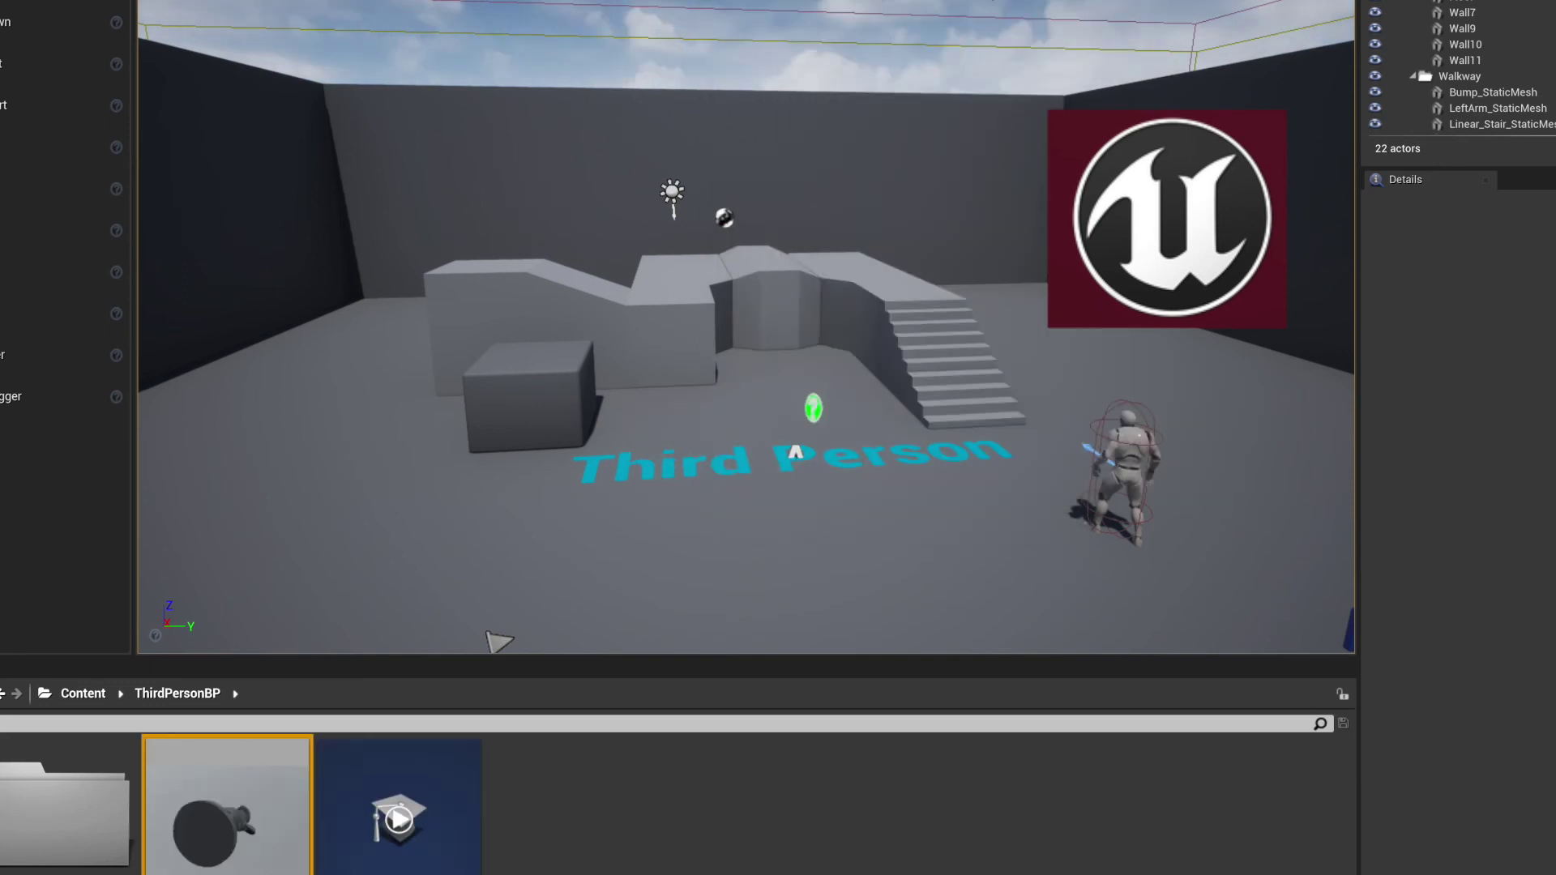
mouse_move(227, 810)
left_mouse_down()
mouse_move(729, 566)
mouse_move(730, 505)
left_mouse_up()
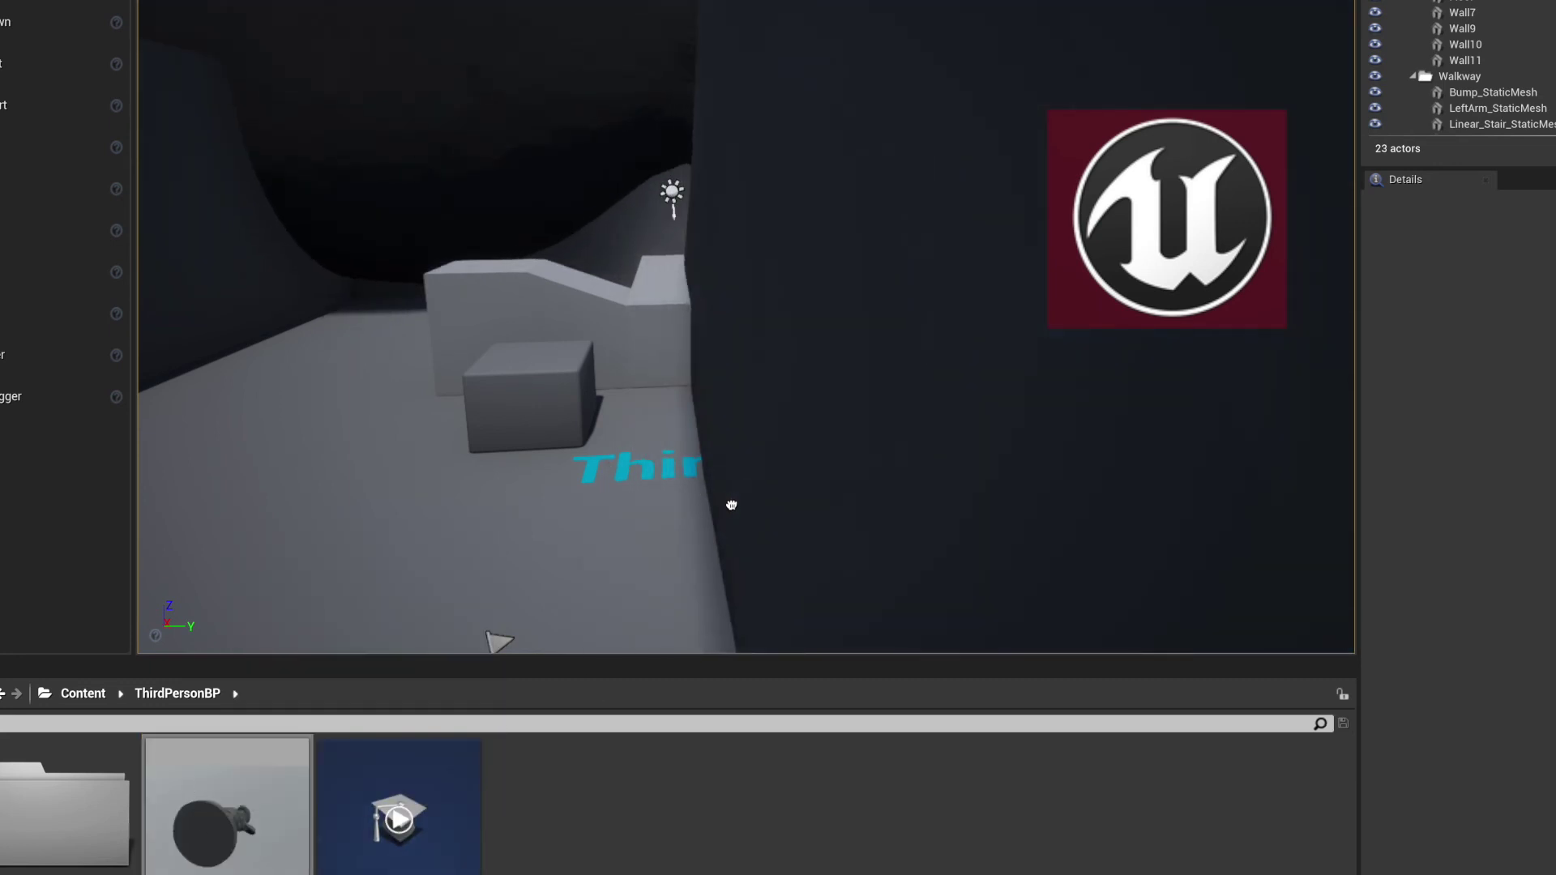
left_click(834, 462)
Step: Zoom and orbit the viewport until the deshi statue and its round base are visible
right_click_drag(840, 451, 729, 454)
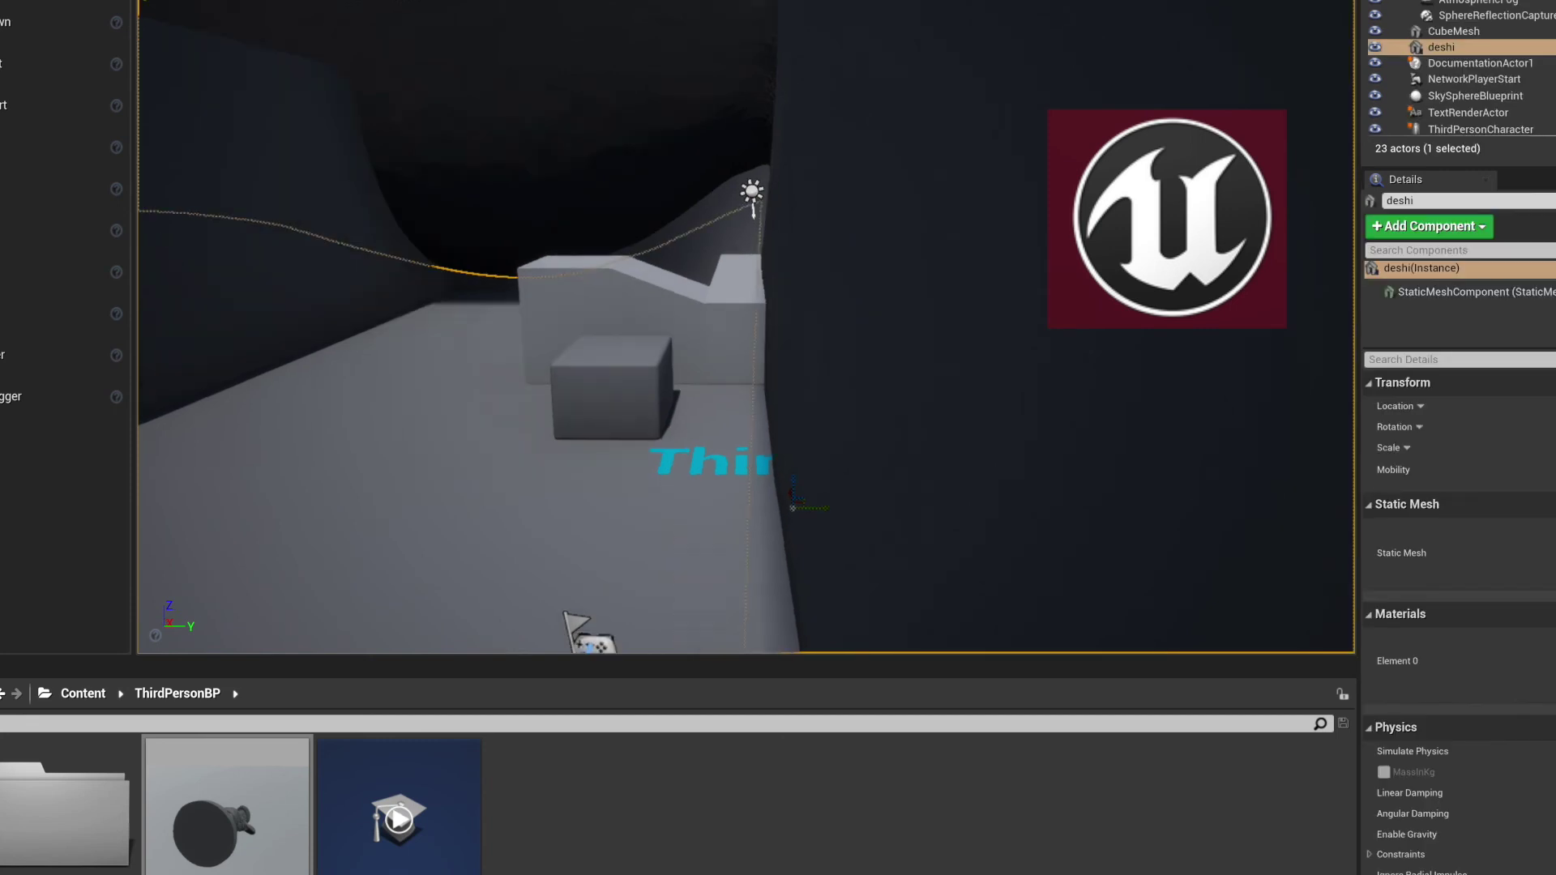
scroll(995, 425, "down", 2)
scroll(994, 425, "up", 5)
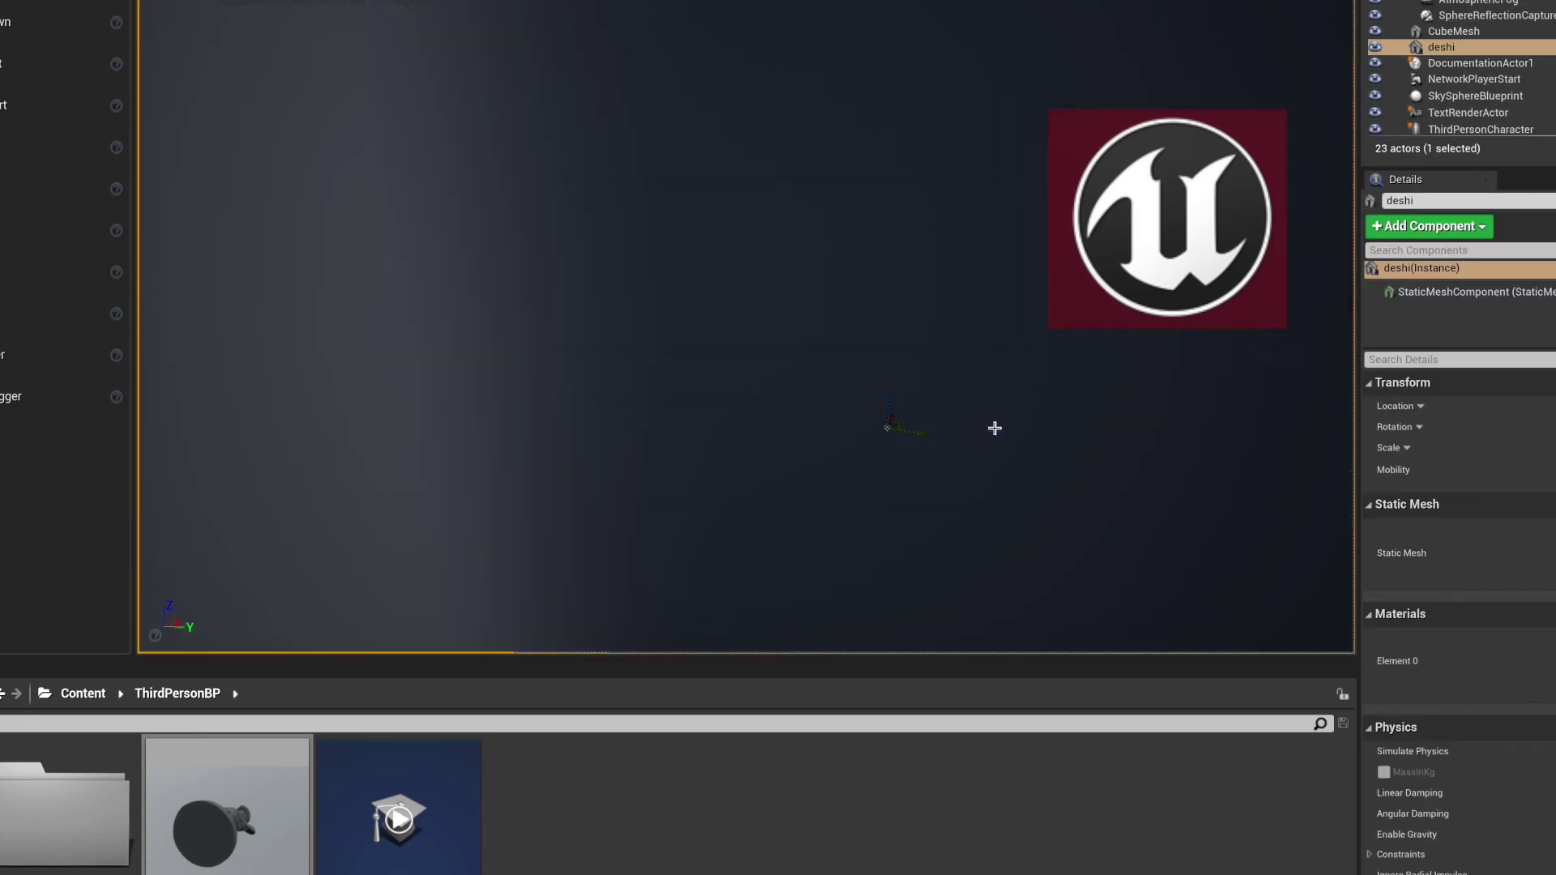
scroll(994, 428, "up", 2)
scroll(994, 428, "down", 2)
scroll(994, 428, "down", 1)
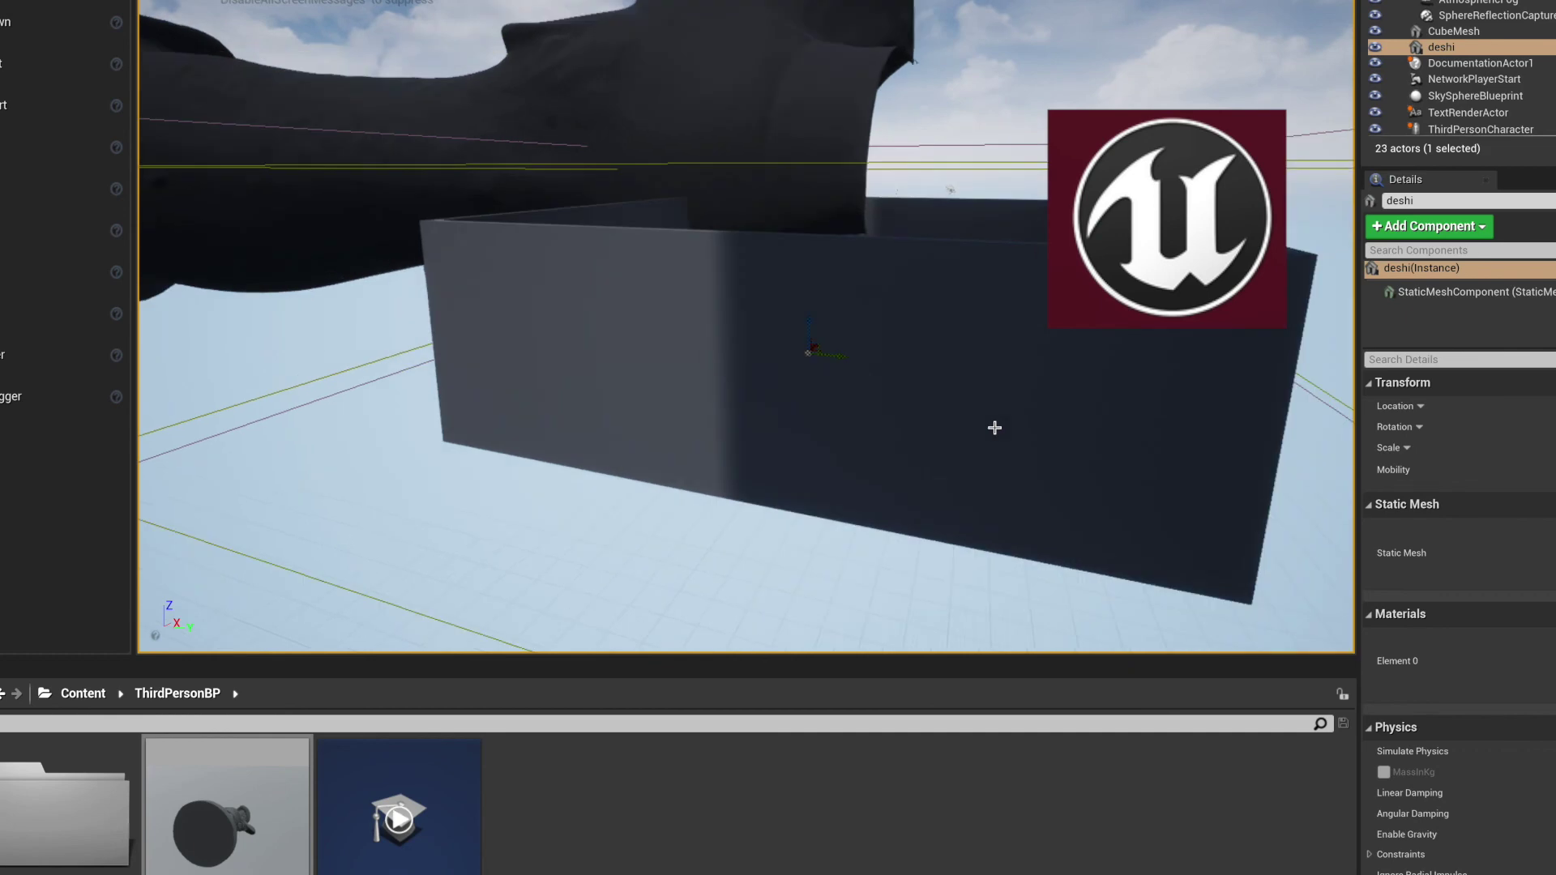
scroll(994, 428, "down", 1)
scroll(994, 427, "down", 1)
scroll(995, 427, "down", 1)
scroll(909, 417, "down", 1)
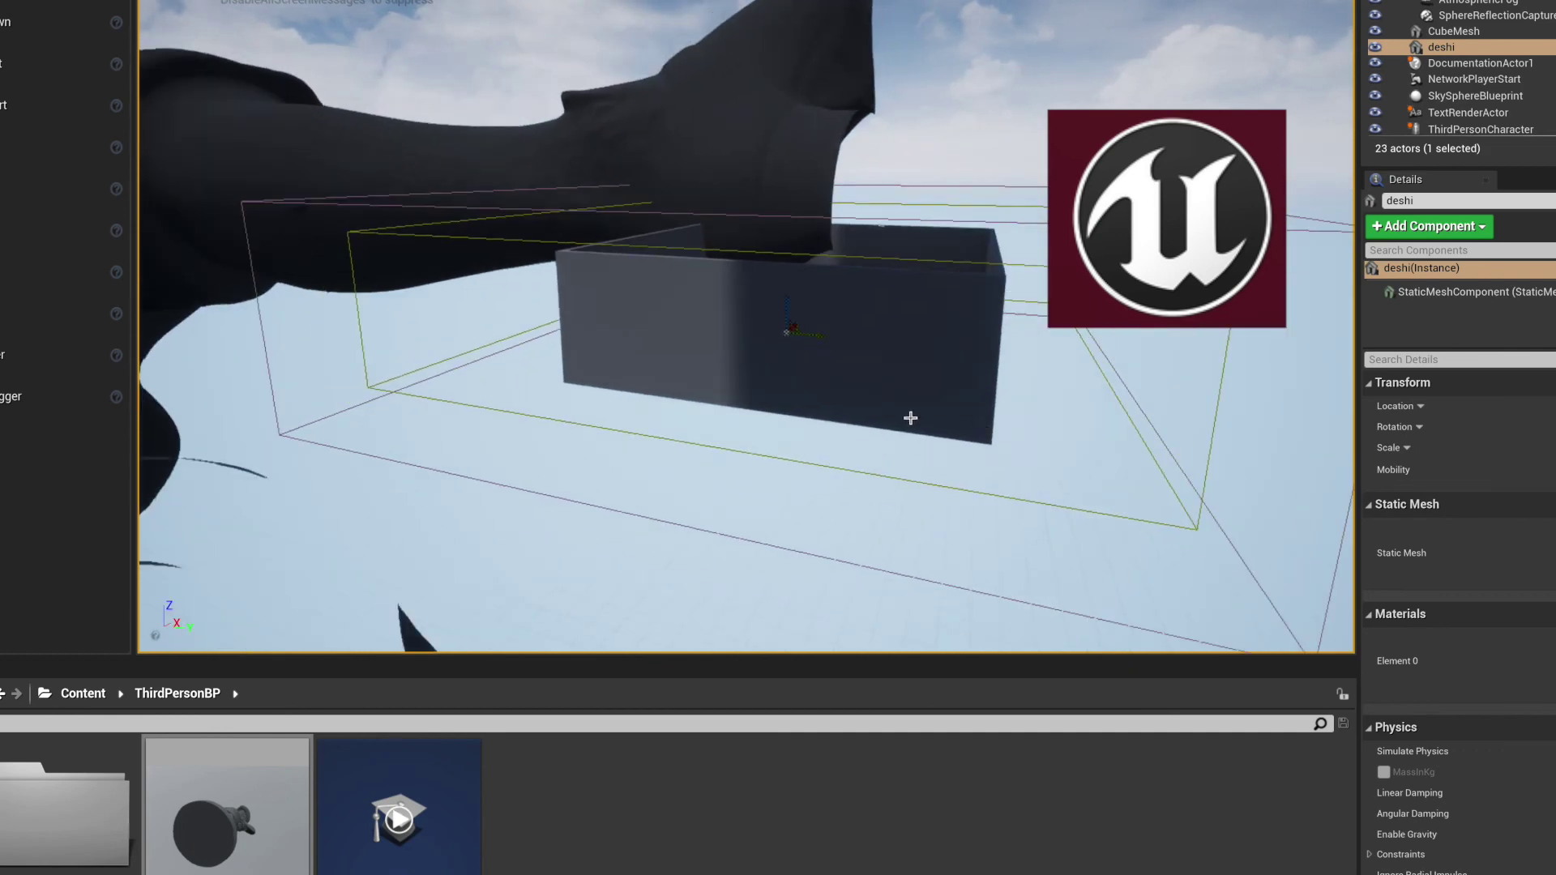
scroll(908, 417, "down", 2)
scroll(908, 416, "down", 1)
scroll(908, 417, "down", 1)
scroll(906, 417, "down", 1)
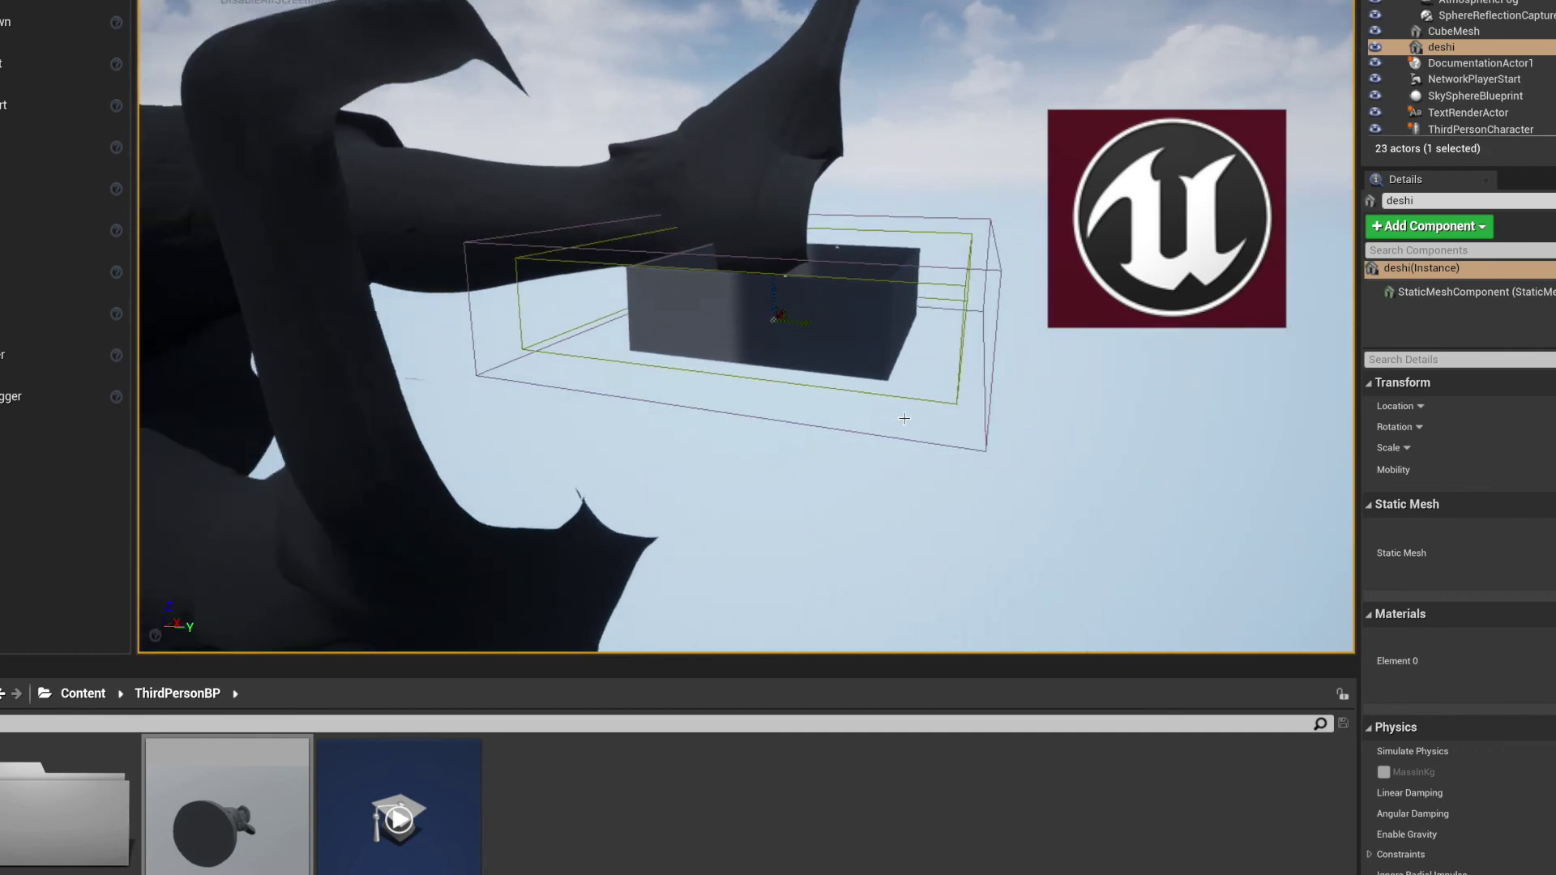
scroll(904, 418, "up", 3)
scroll(901, 427, "down", 1)
scroll(901, 426, "down", 1)
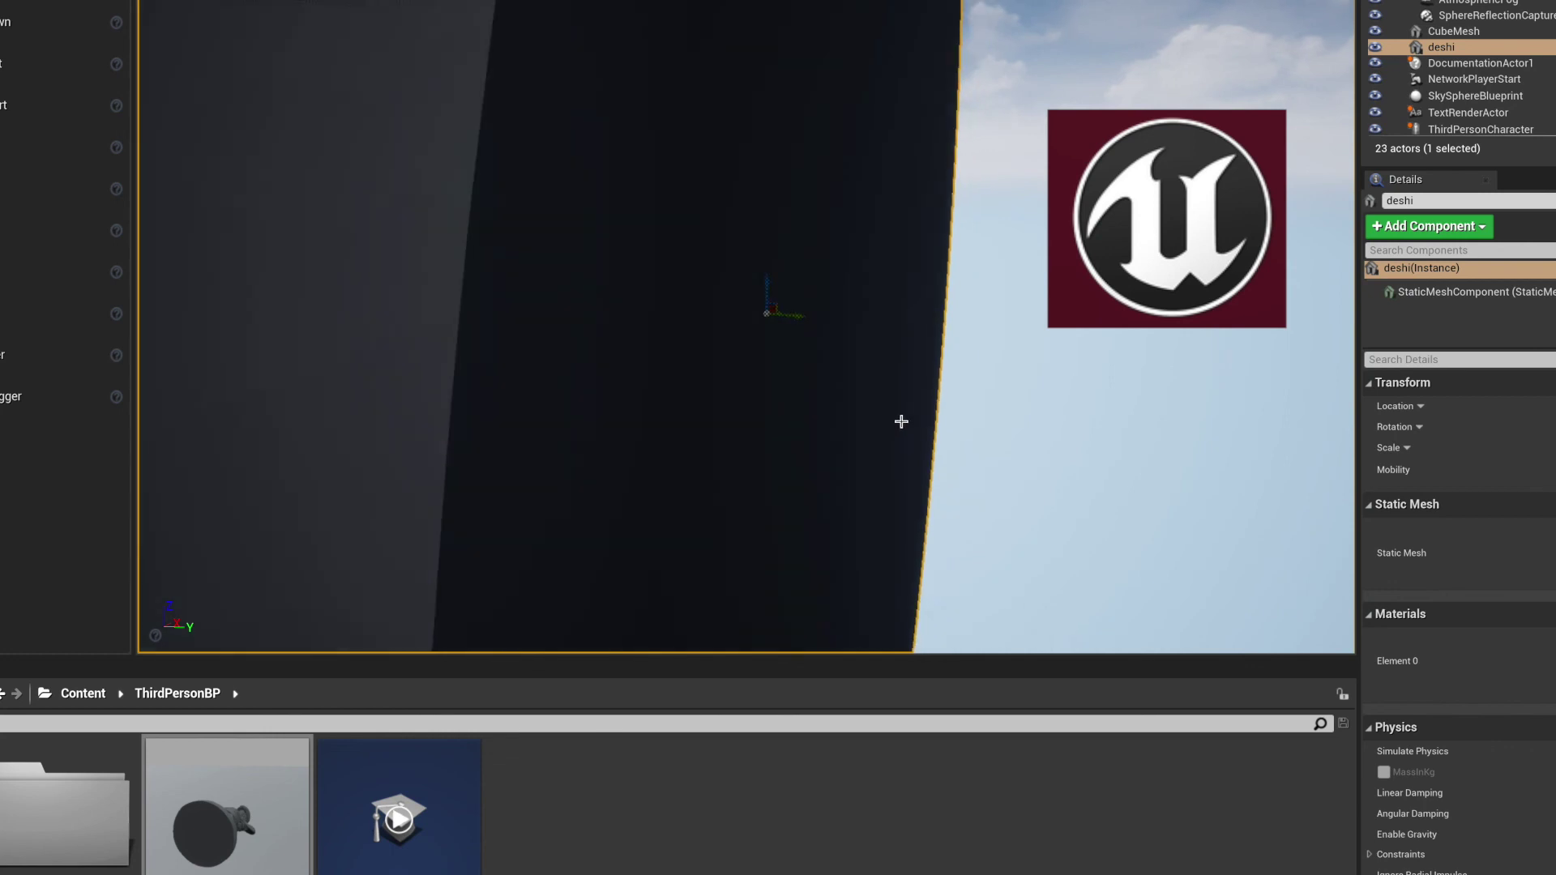
scroll(901, 423, "down", 1)
scroll(901, 422, "down", 1)
left_click_drag(901, 421, 901, 421, "alt")
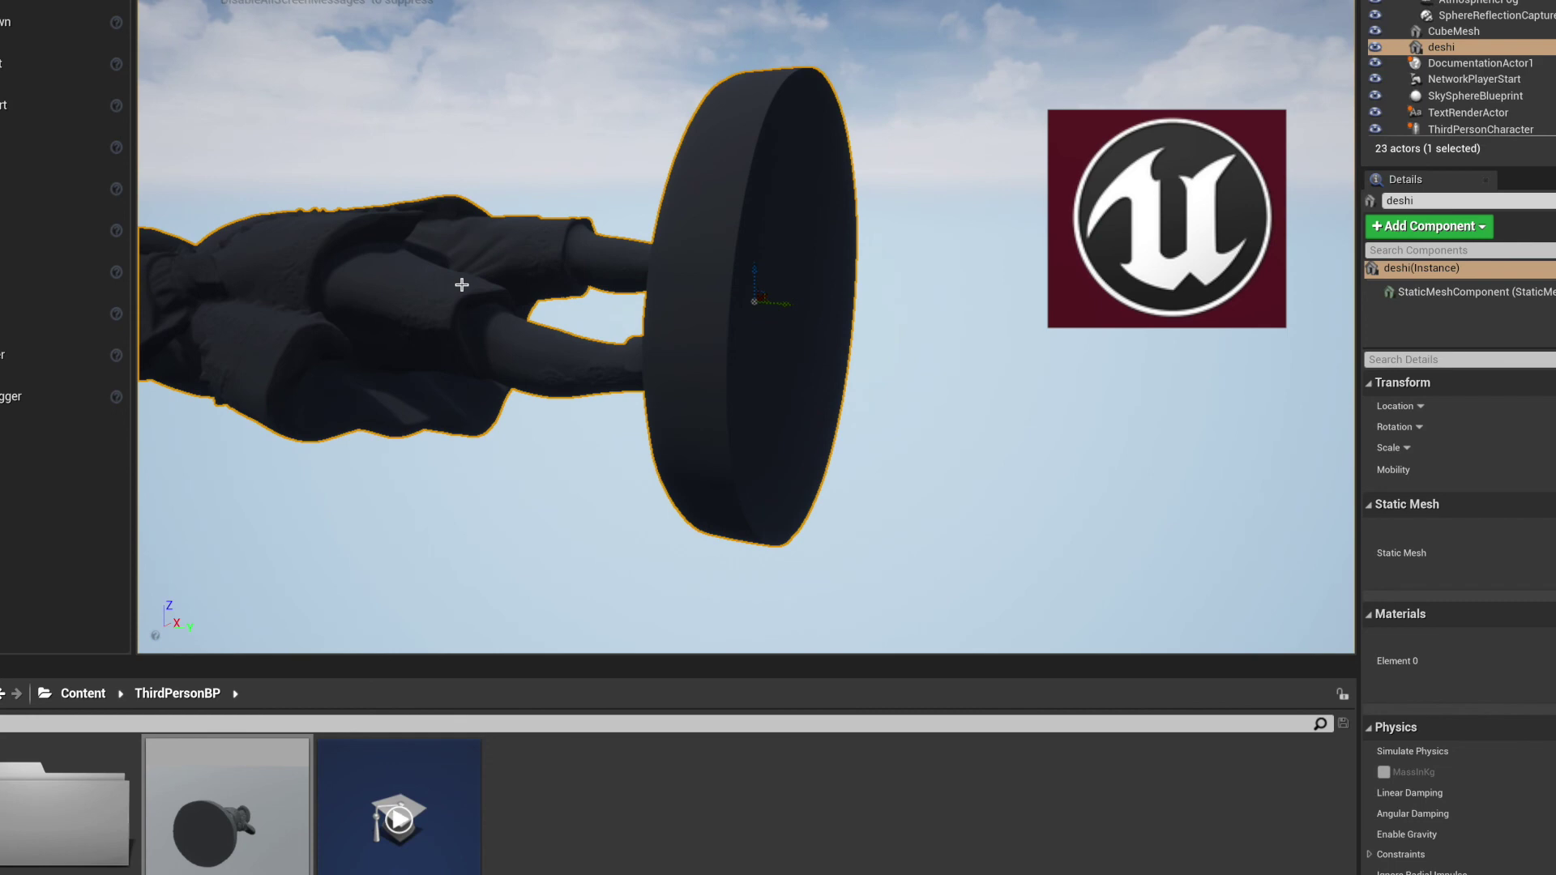